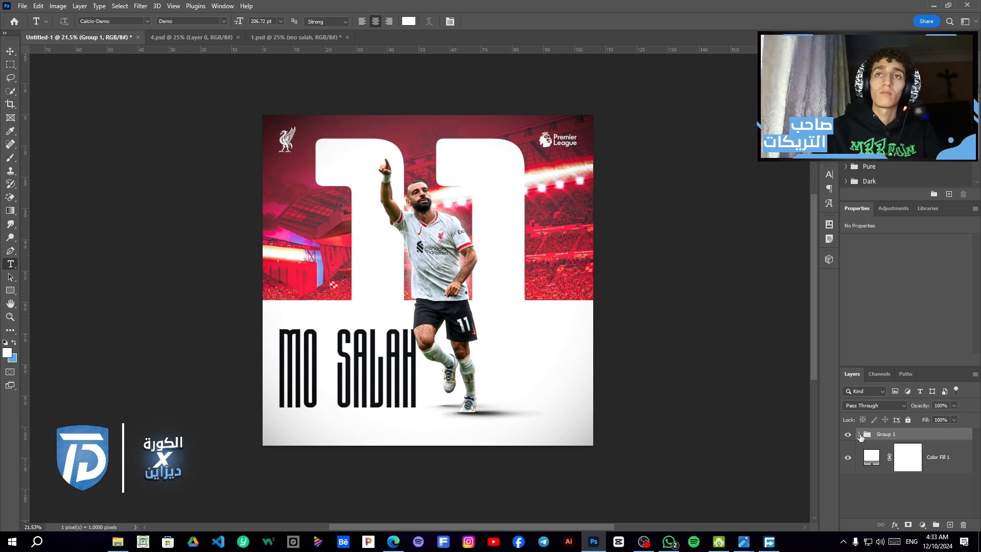
Step: Hide Group 1 containing the finished poster to leave a blank white canvas
left_click(848, 435)
left_click_drag(539, 335, 514, 327)
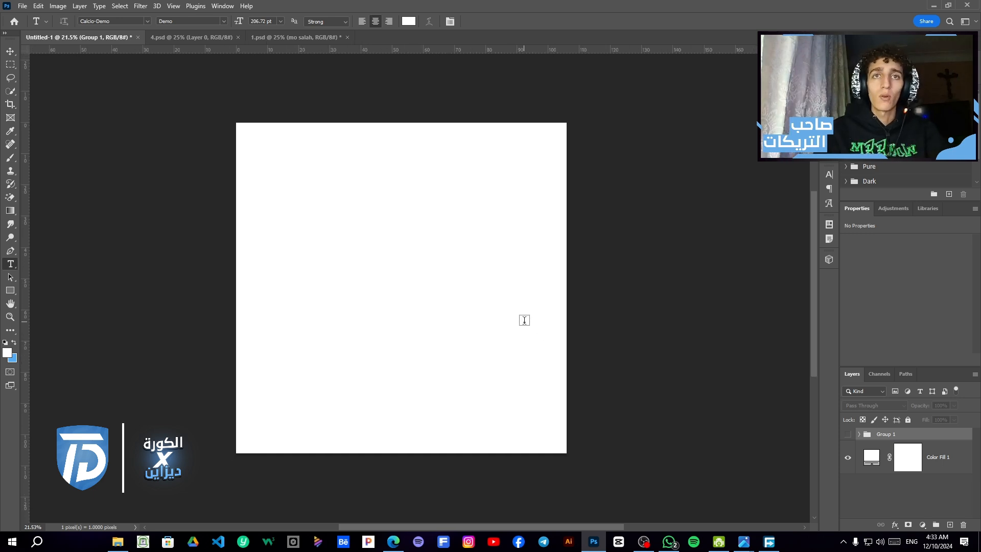
scroll(433, 279, "up", 1)
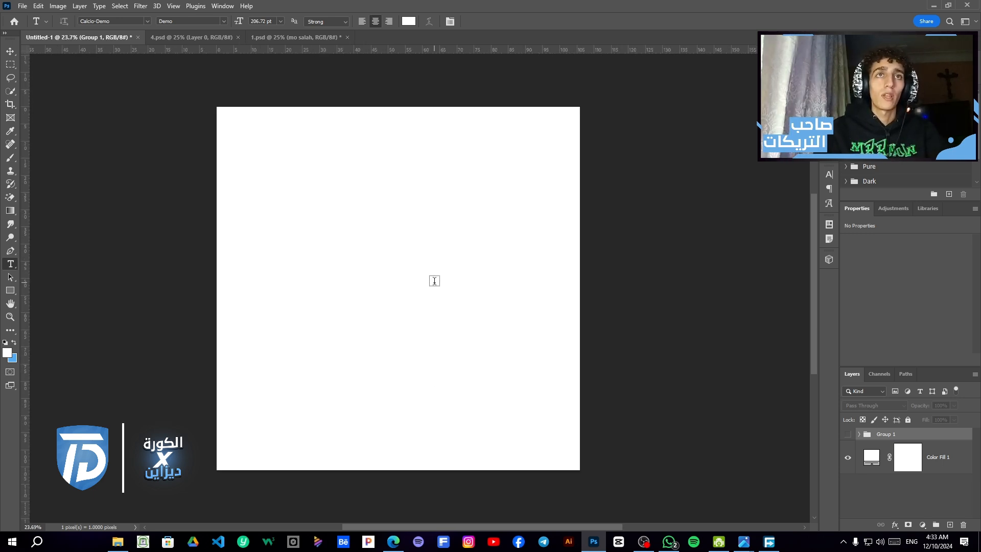
scroll(400, 222, "down", 1)
scroll(401, 224, "up", 1)
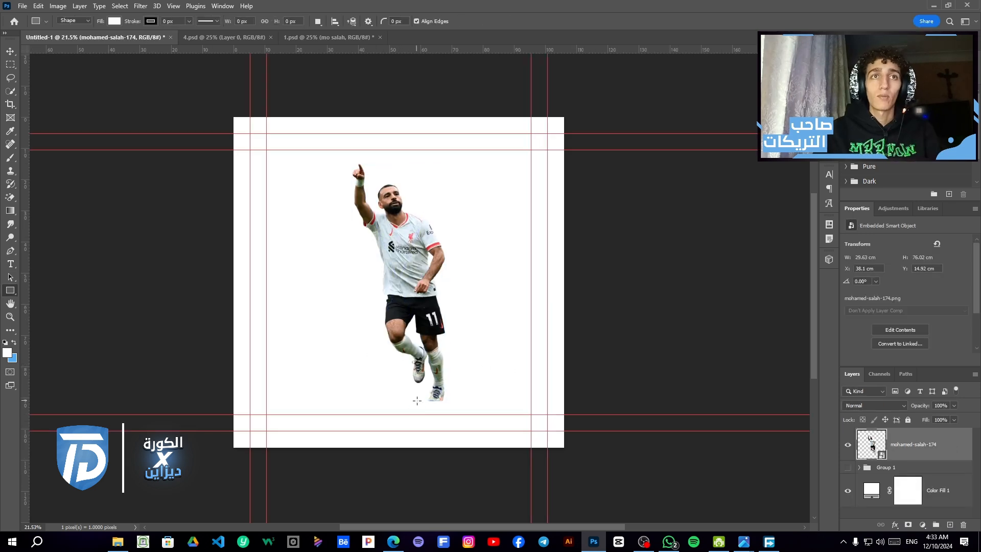
Step: Enlarge the player cutout to about 32.9 × 84.5 cm and briefly compare it with the finished poster group
key("ctrl+t")
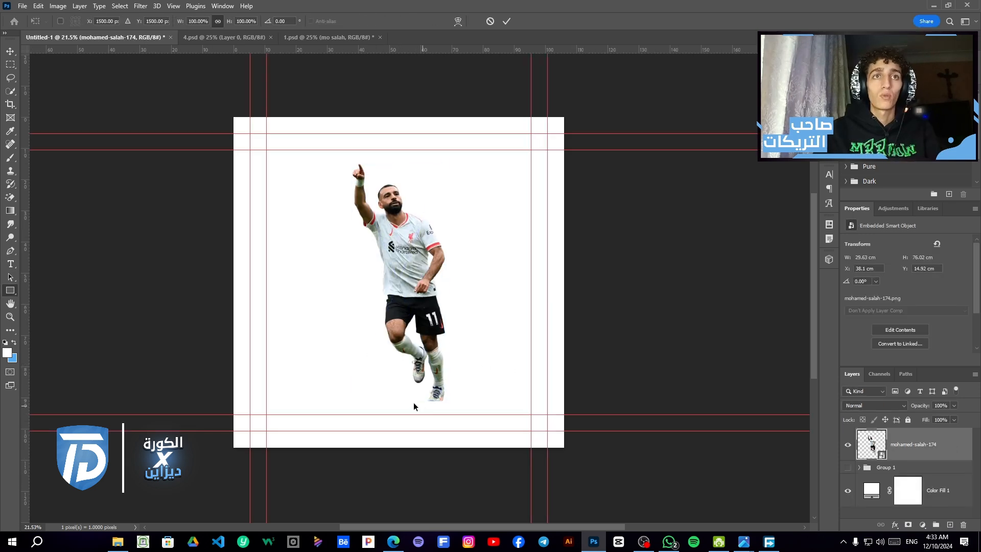
left_click_drag(397, 405, 396, 431)
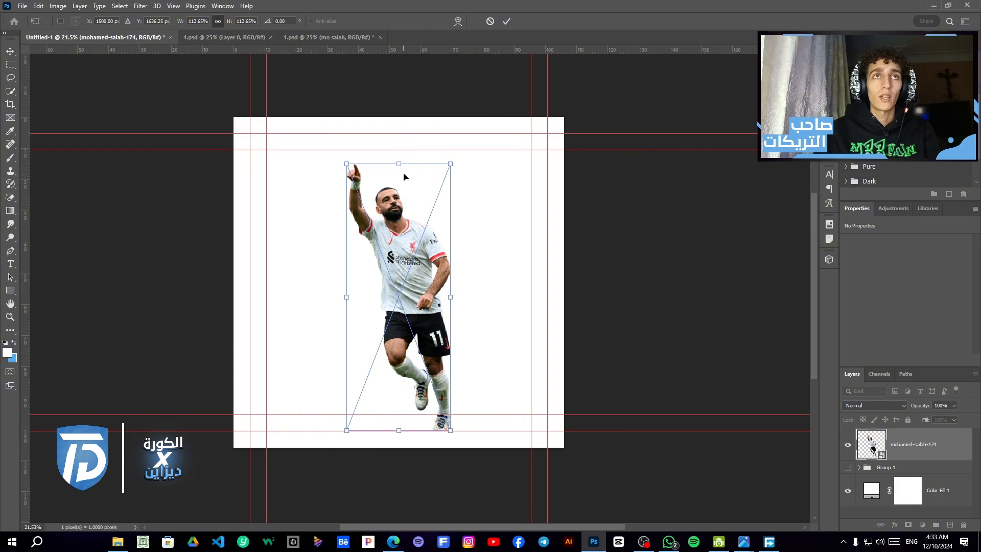
mouse_move(399, 164)
left_mouse_down()
mouse_move(400, 177)
mouse_move(400, 168)
left_mouse_up()
key("Return")
key("ctrl+minus")
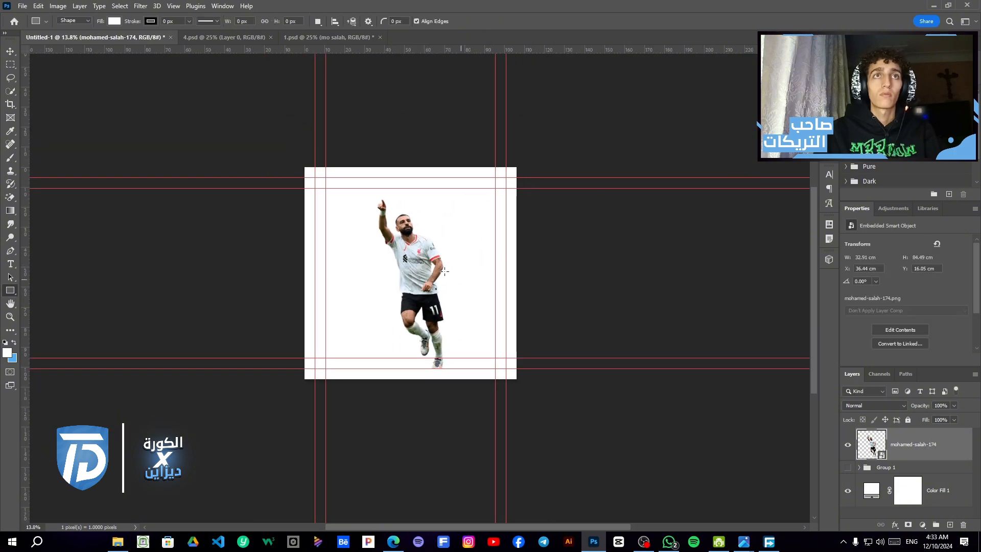
left_click(847, 469)
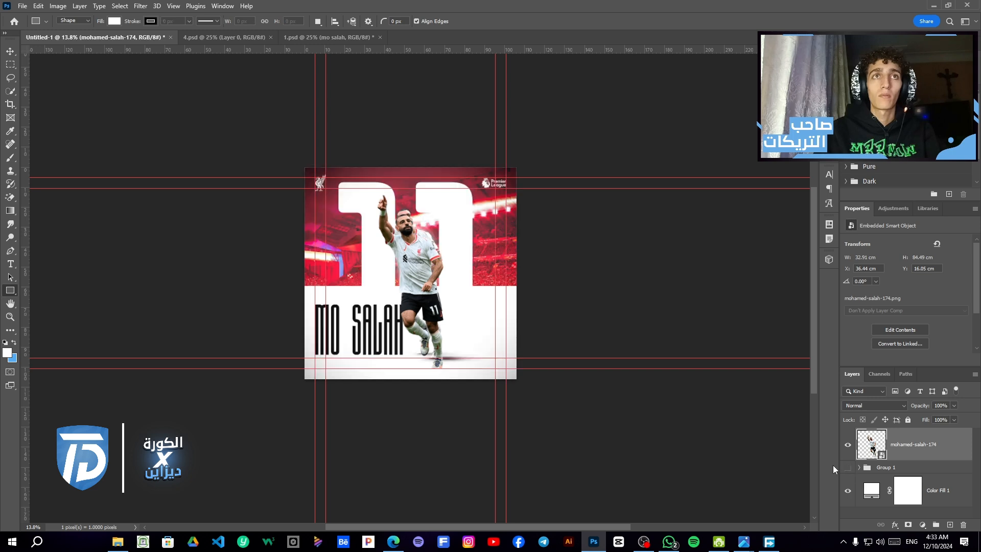
scroll(446, 273, "up", 1)
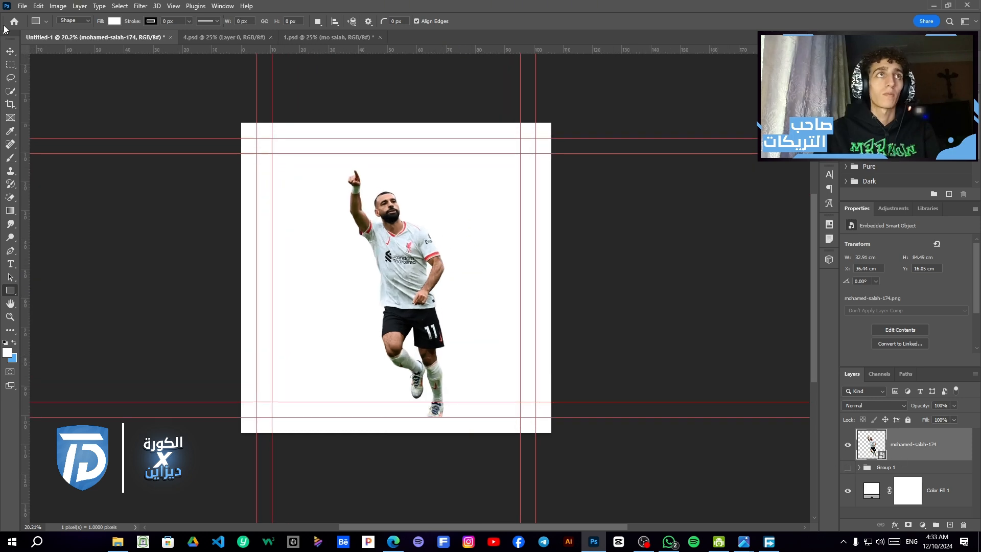
Step: Set the foreground colour to red f94c55 to match the accents on the player's shirt
key("v")
scroll(448, 276, "up", 4)
scroll(449, 280, "up", 1)
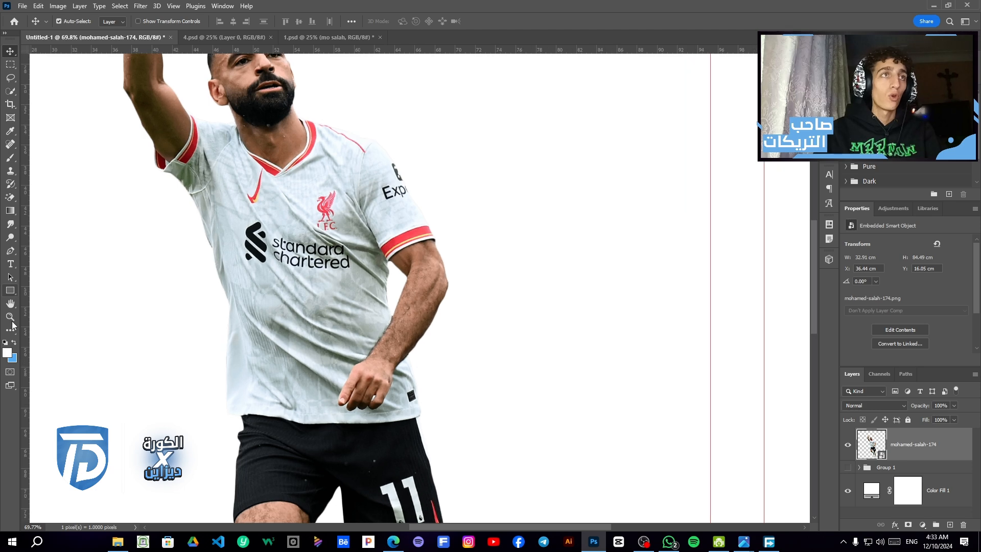
left_click(7, 352)
type("f94c55")
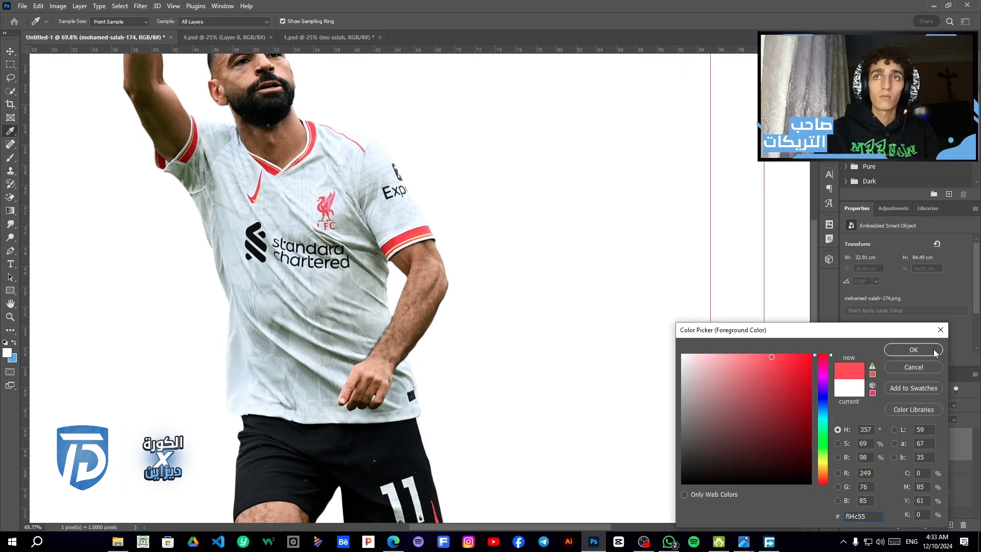
left_click(914, 350)
scroll(536, 230, "down", 4)
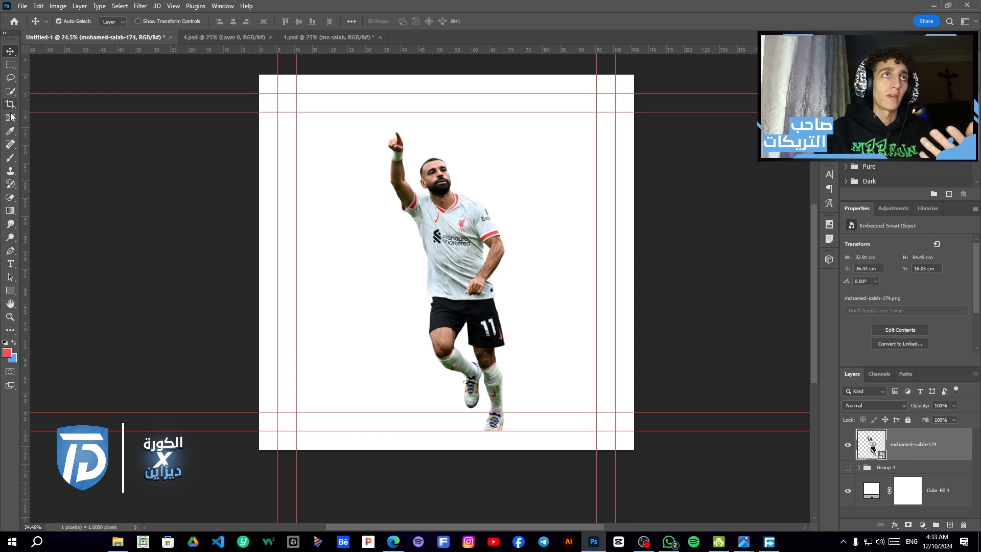
Step: Draw a red rectangle about 3546 × 1692 px over the canvas's upper part and place its layer beneath the player
left_click(10, 290)
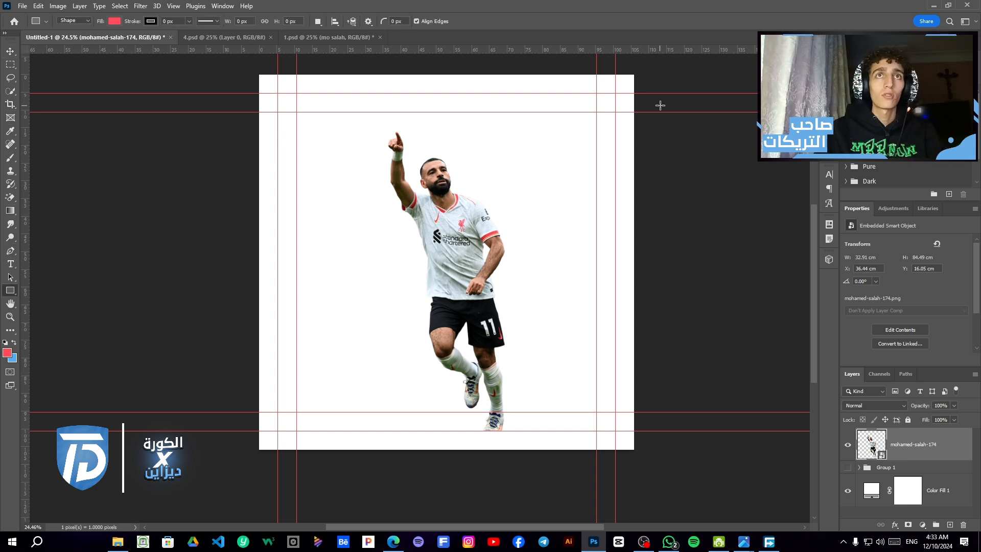
left_click_drag(666, 66, 223, 277)
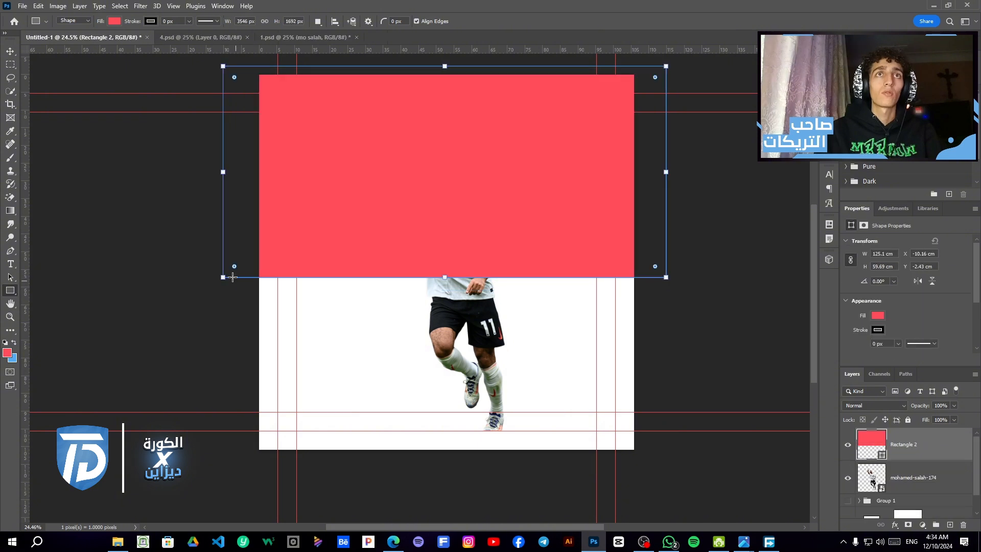
left_click_drag(929, 477, 914, 435)
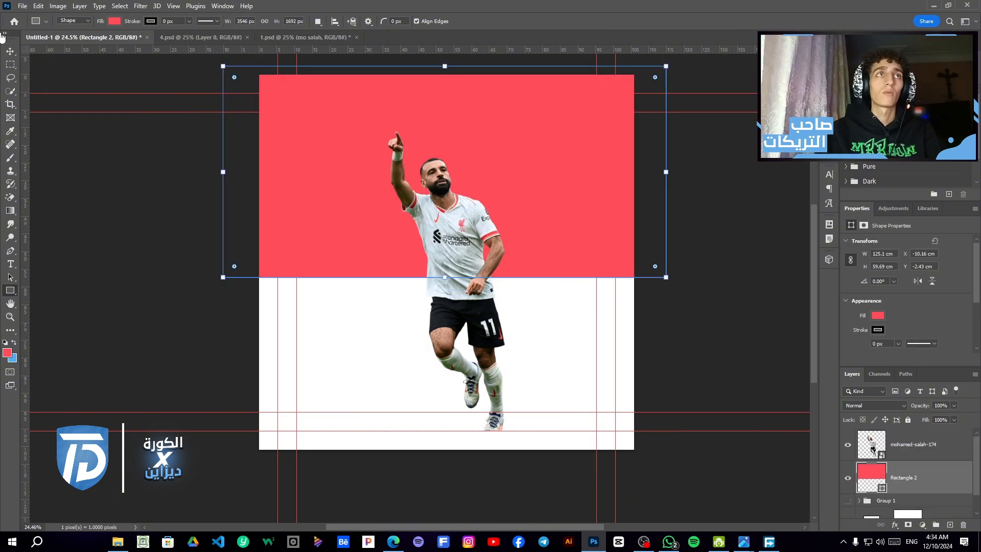
Step: Shorten the red rectangle from its lower edge to a height of about 57.5 cm
left_click(9, 52)
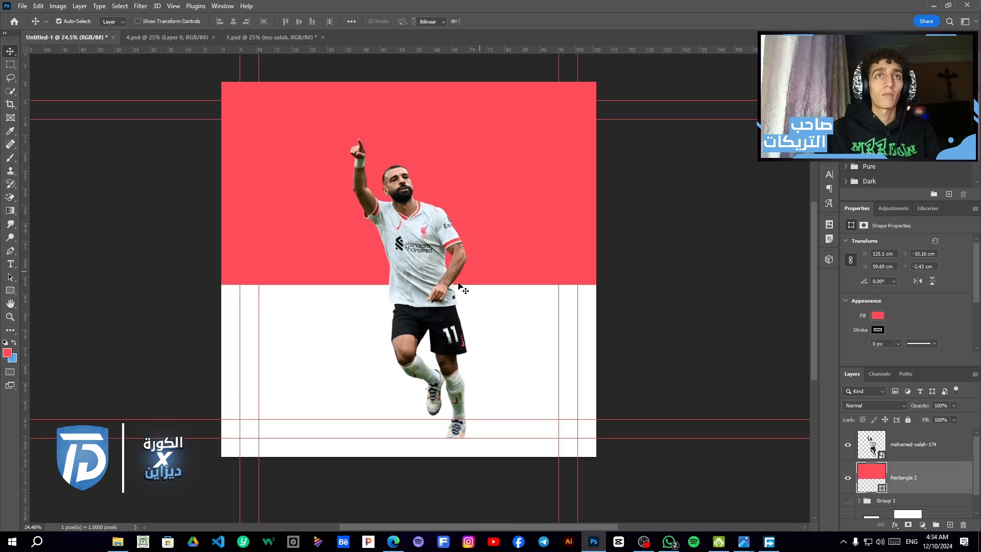
key("ctrl+t")
mouse_move(405, 289)
left_mouse_down()
mouse_move(405, 273)
mouse_move(405, 282)
left_mouse_up()
key("Return")
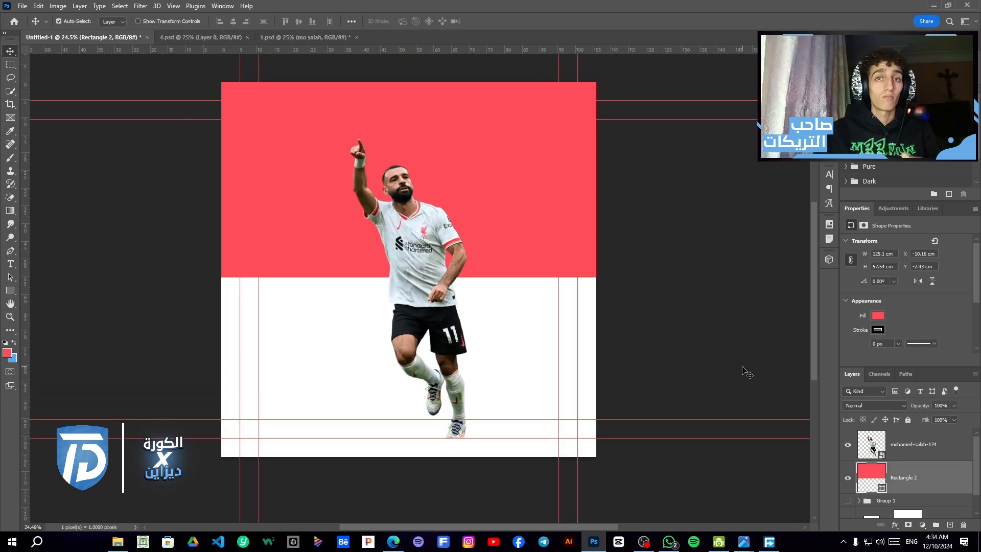
Step: Copy the stadium photo layer from Group 1 and paste it directly above the red rectangle layer
scroll(898, 481, "down", 1)
left_click(859, 479)
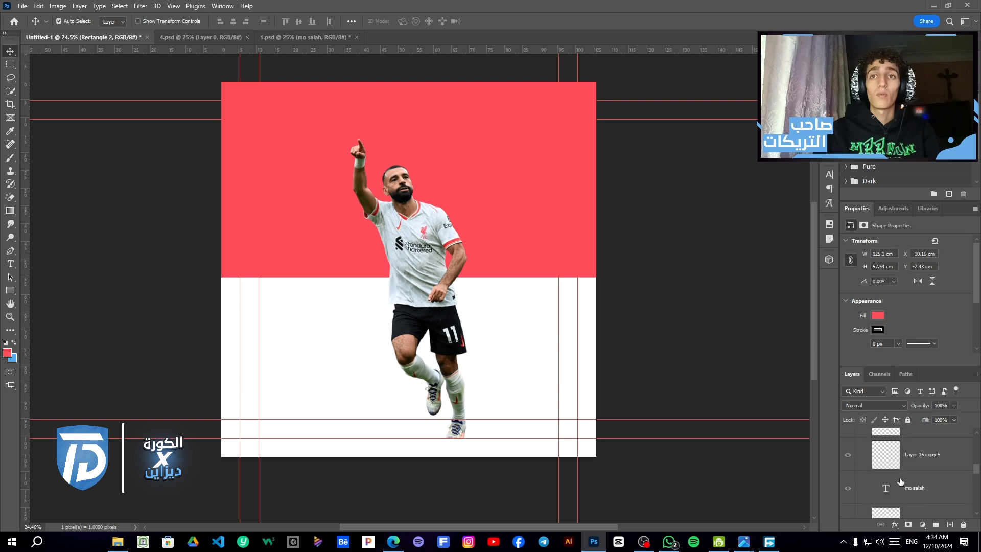
scroll(914, 475, "down", 2)
left_click(935, 466)
scroll(934, 465, "up", 3)
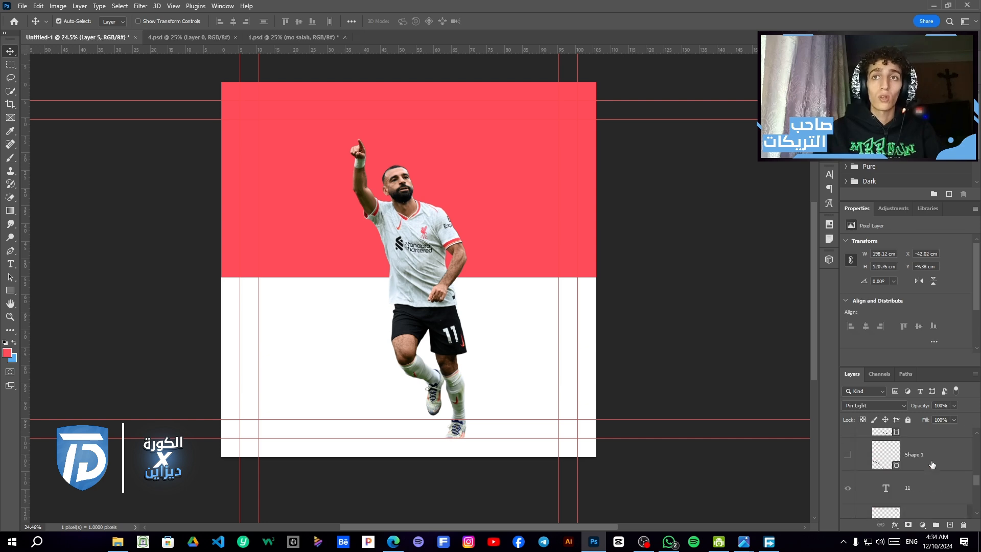
left_click(918, 477)
key("ctrl+v")
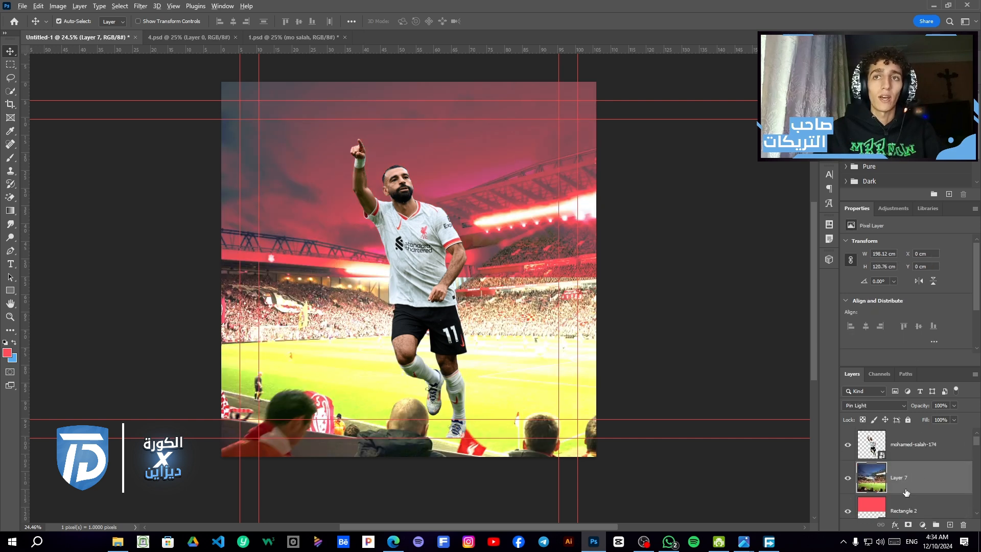
Step: Clip the stadium photo to the red rectangle, shift it up so the stands fill the shape, and keep its Pin Light blending
key("ctrl+alt+g")
key("ctrl+t")
left_click_drag(509, 289, 391, 227)
key("Return")
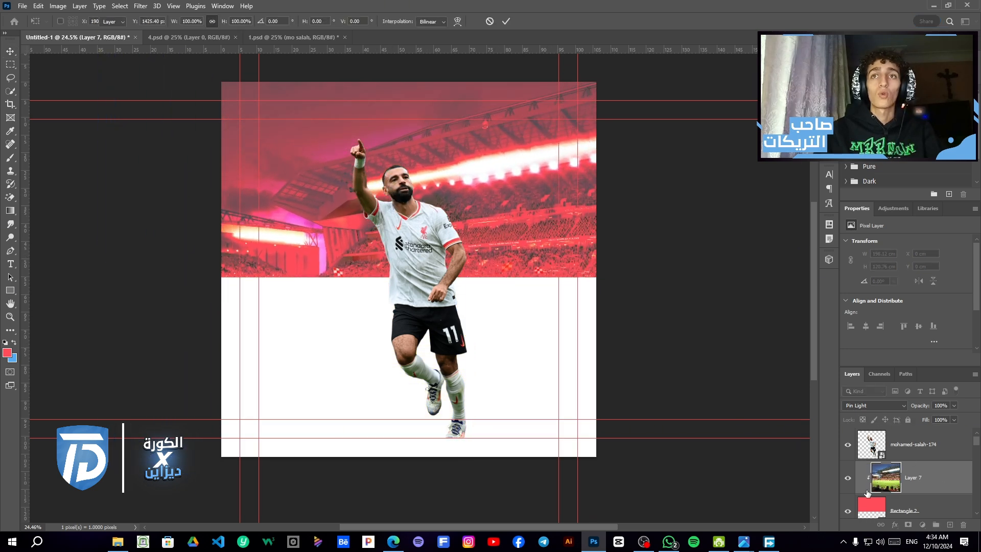
left_click(872, 405)
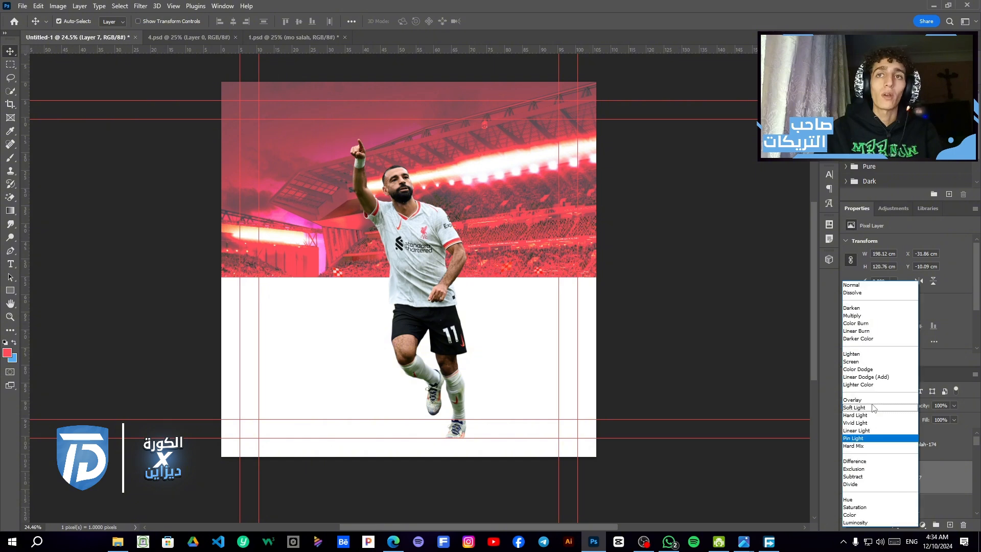
left_click(859, 438)
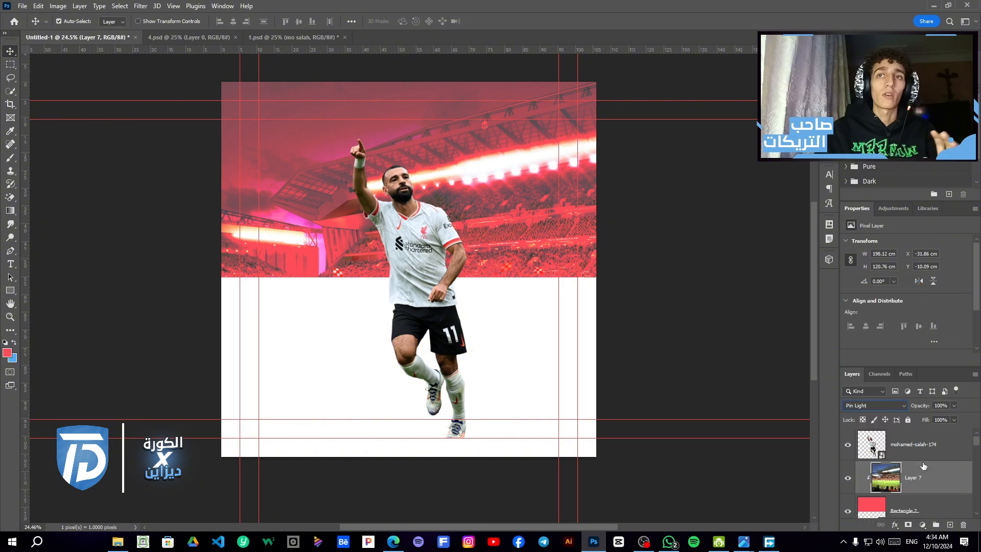
Step: Bring the soft shadow layer from Group 1 to just beneath the player layer and position it under the planted foot
scroll(915, 481, "down", 3)
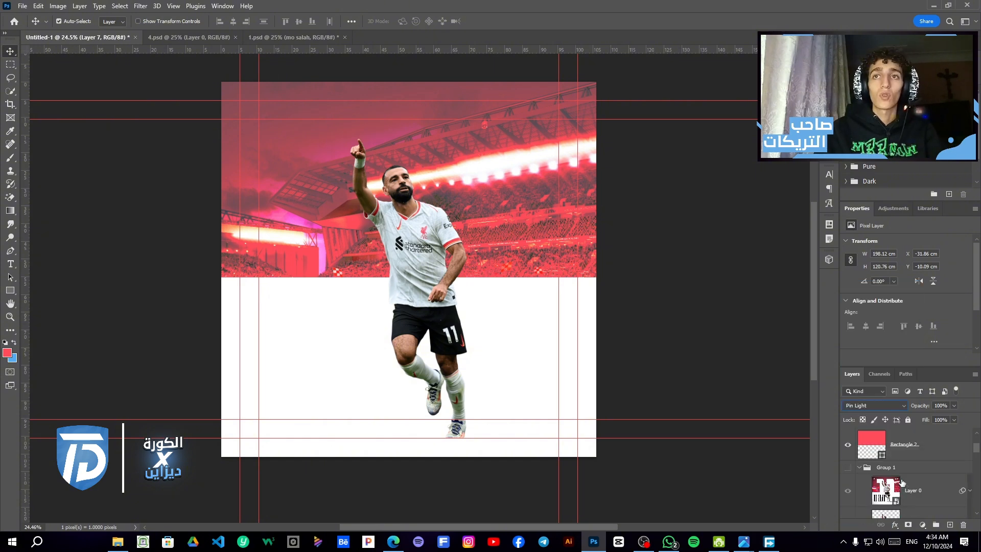
scroll(902, 483, "down", 3)
left_click(928, 488)
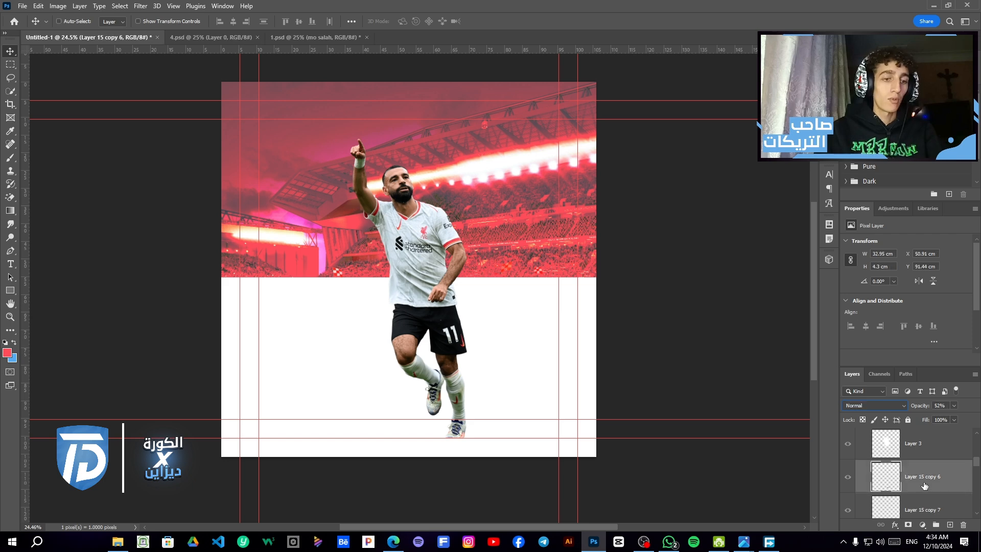
scroll(924, 485, "up", 2)
left_click_drag(914, 478, 900, 457)
left_click_drag(900, 458, 900, 460)
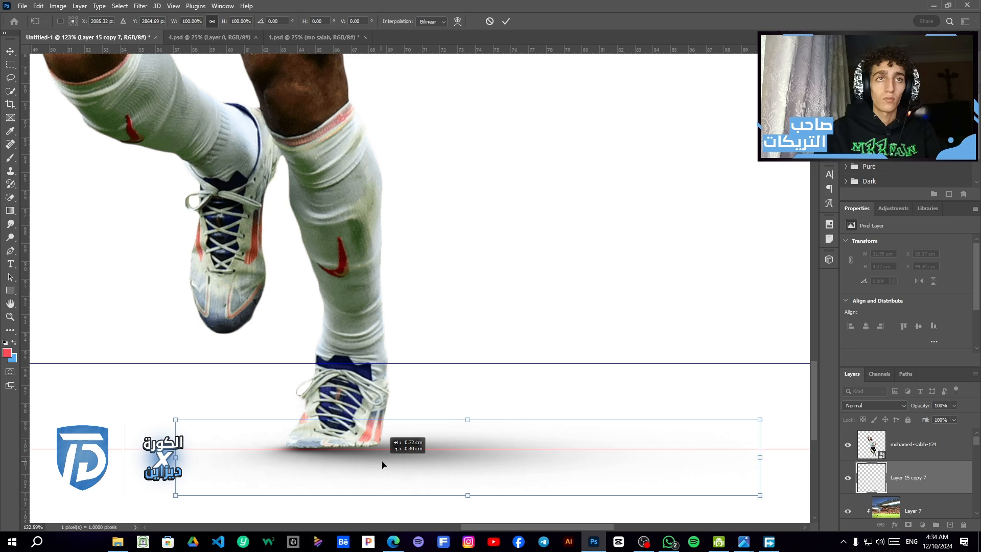
left_click_drag(382, 464, 384, 464)
key("Return")
scroll(450, 409, "down", 3)
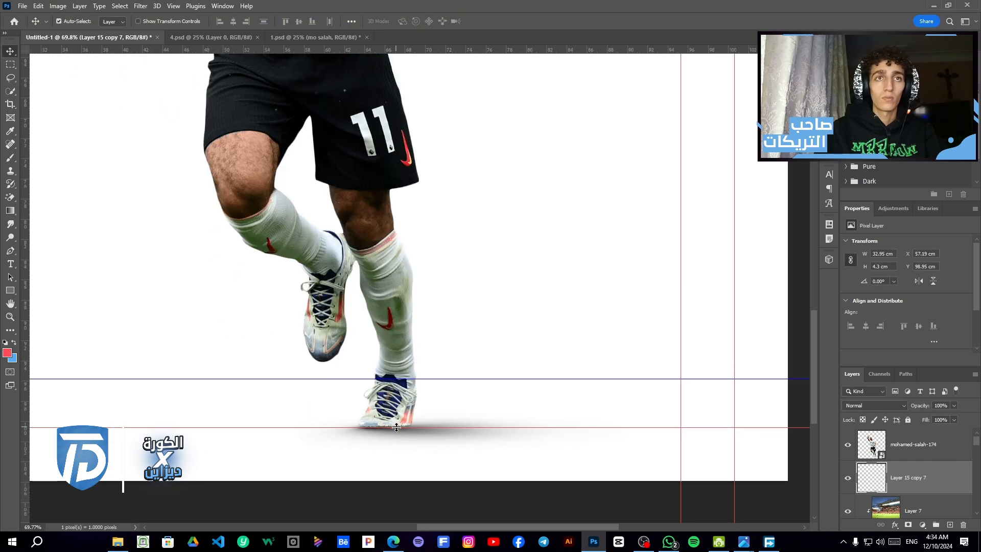
Step: Duplicate the shadow layer in place to darken the shadow under the planted foot
key("ctrl+j")
scroll(435, 429, "down", 3)
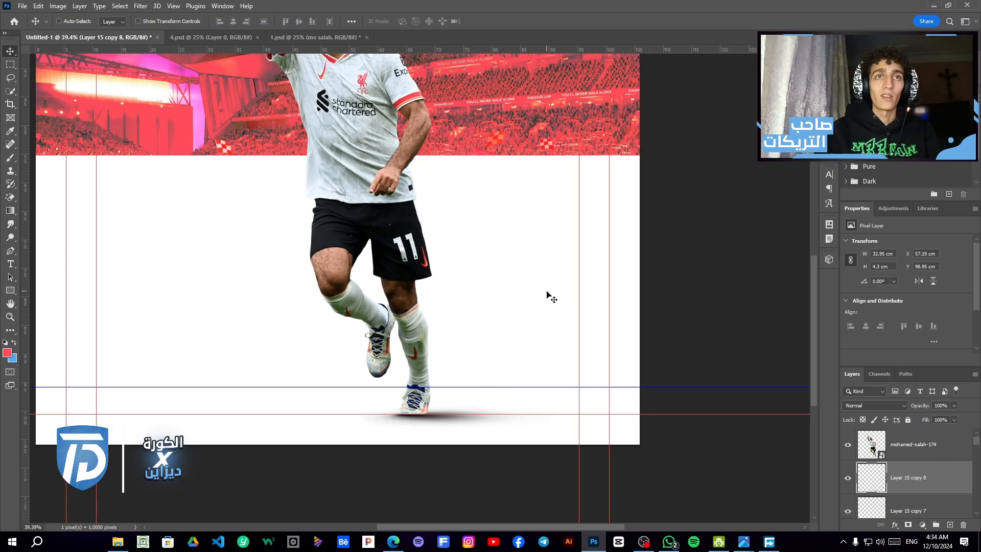
scroll(532, 312, "down", 3)
scroll(459, 388, "up", 7)
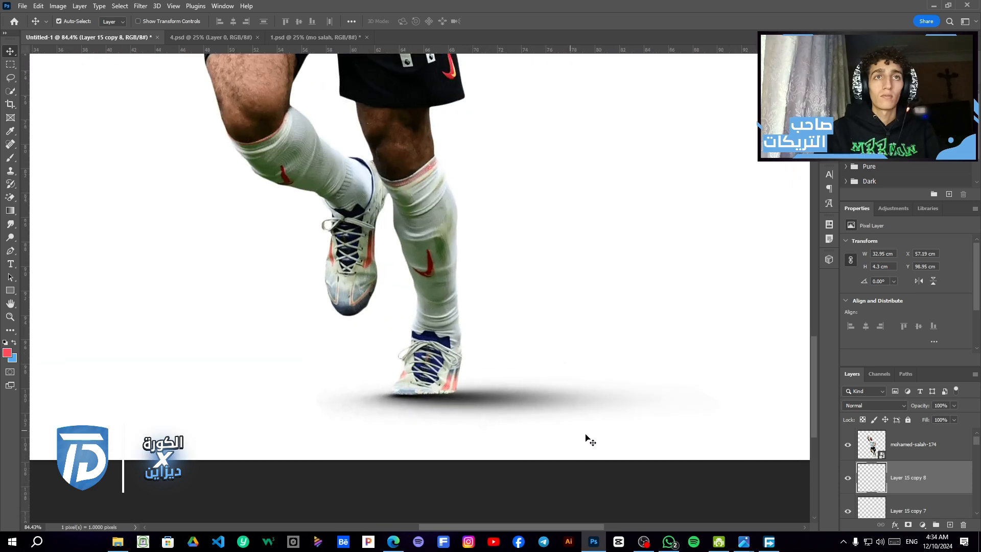
Step: Duplicate the foot shadow again, move the copy beneath the raised foot, and set its opacity to 75%
key("ctrl+j")
key("ctrl+t")
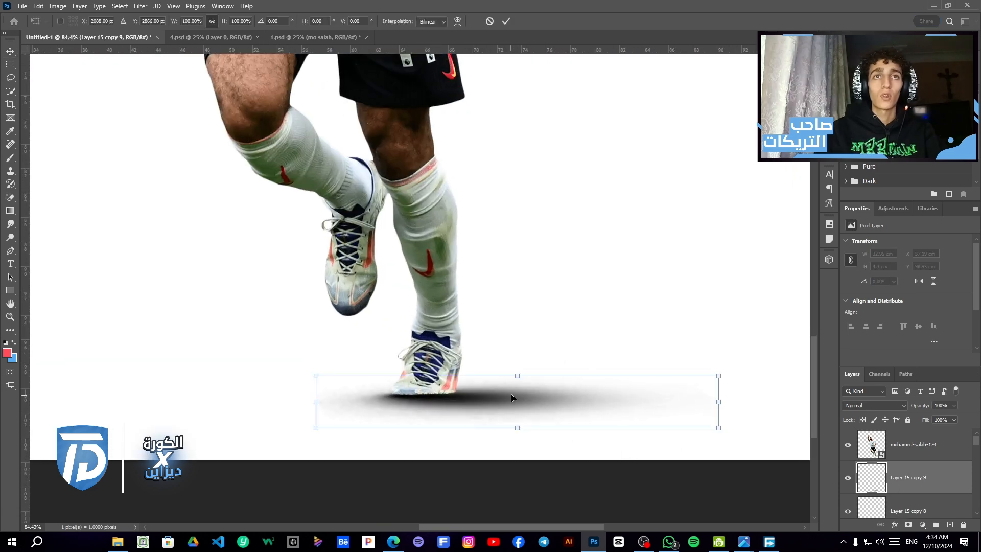
left_click_drag(511, 394, 441, 360)
key("Return")
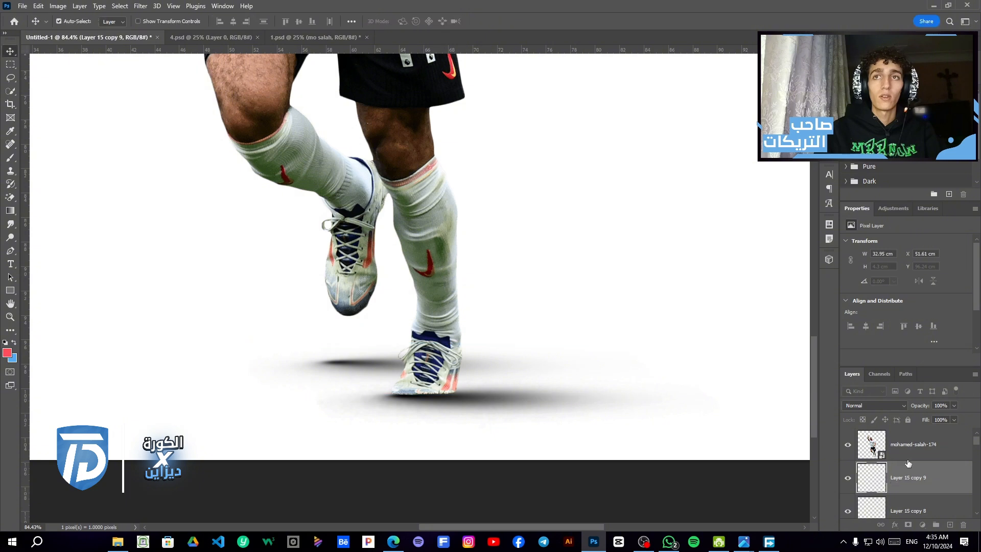
left_click_drag(926, 406, 917, 409)
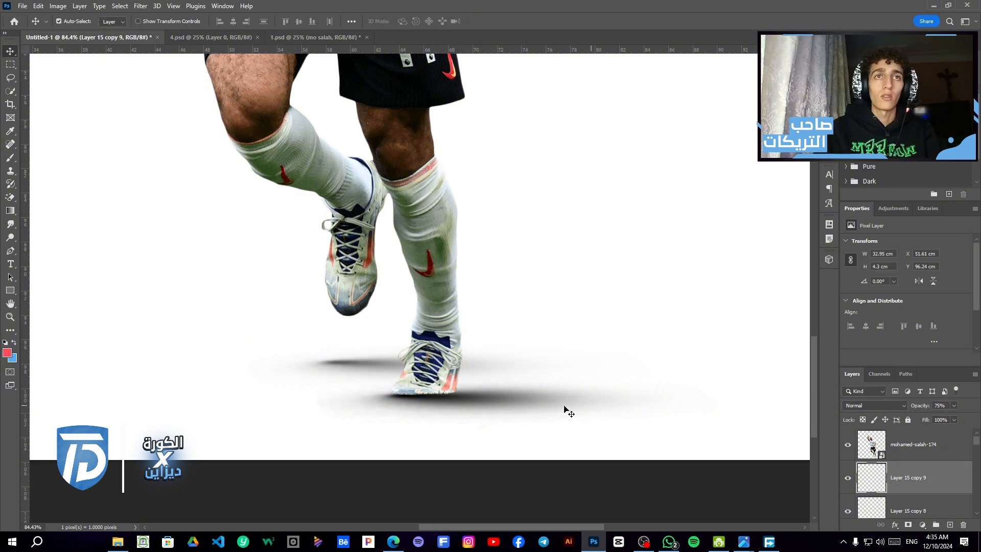
Step: Add a new empty layer above the player cutout and clip it to the player
left_click(445, 396)
left_click(949, 524)
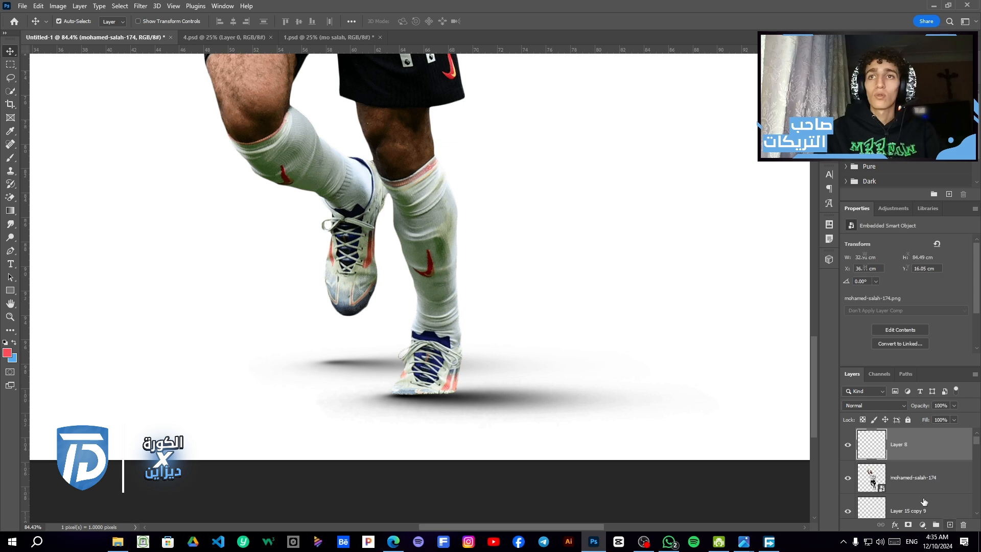
left_click(902, 457, "alt")
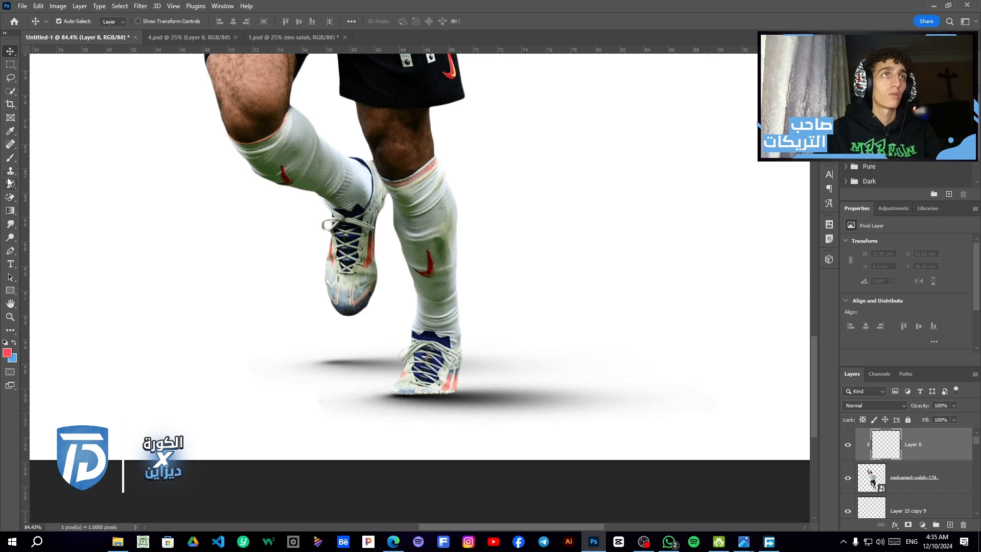
Step: Paint soft black shading over the bottoms of both boots on the clipped layer, using a 165 px soft round brush
key("b")
left_click(7, 355)
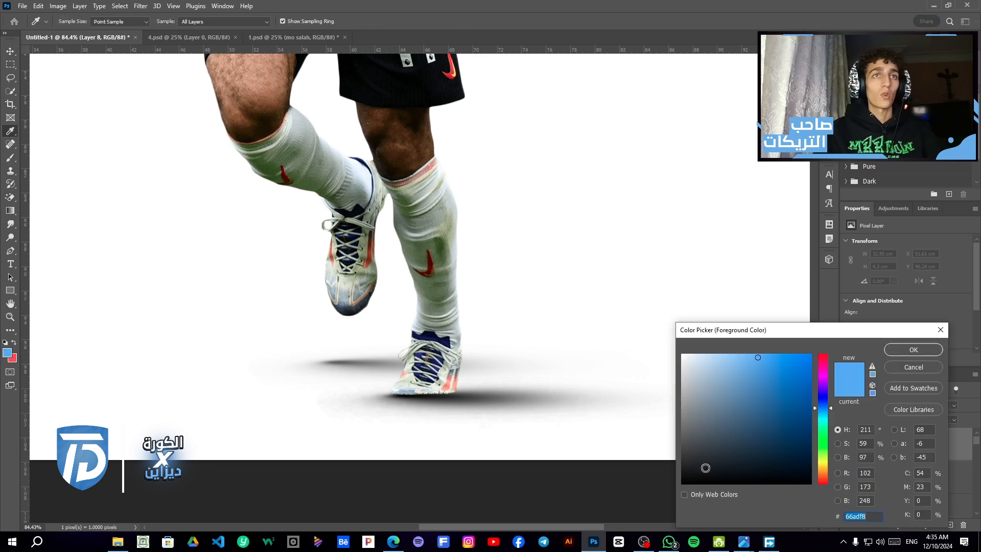
left_click(705, 466)
key("Return")
right_click(542, 409)
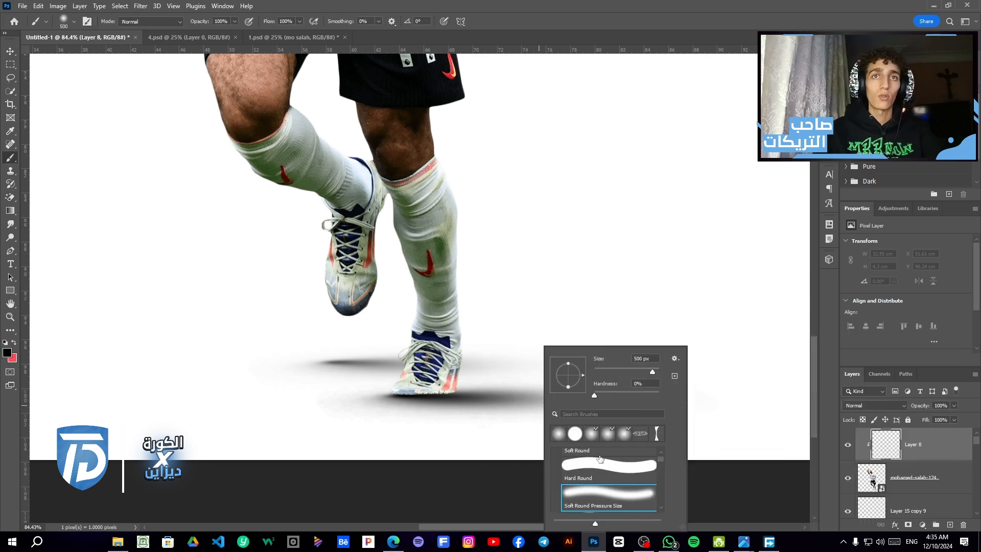
left_click(627, 369)
key("Return")
scroll(308, 438, "up", 3)
mouse_move(309, 438)
left_mouse_down()
mouse_move(328, 289)
mouse_move(406, 447)
left_mouse_up()
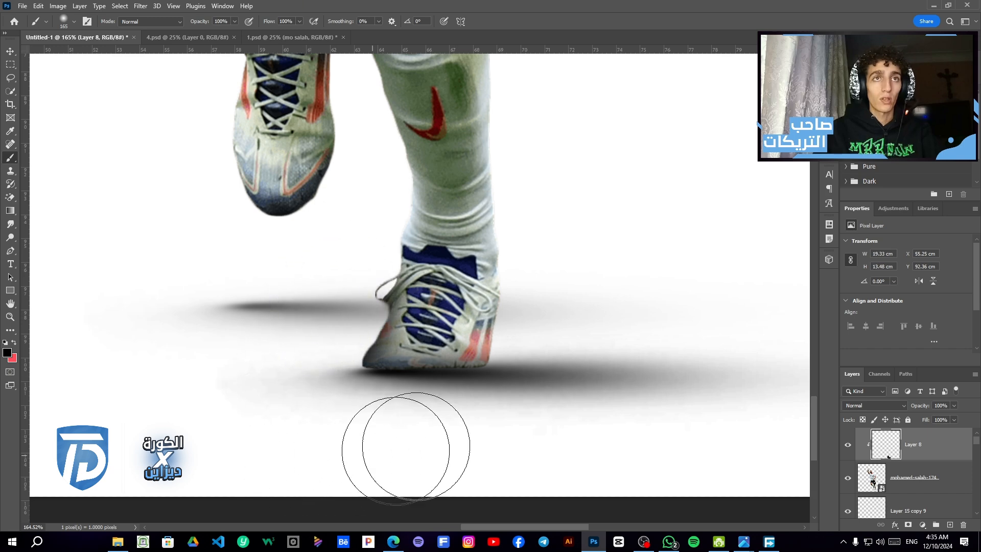
scroll(556, 136, "down", 2)
scroll(916, 486, "down", 3)
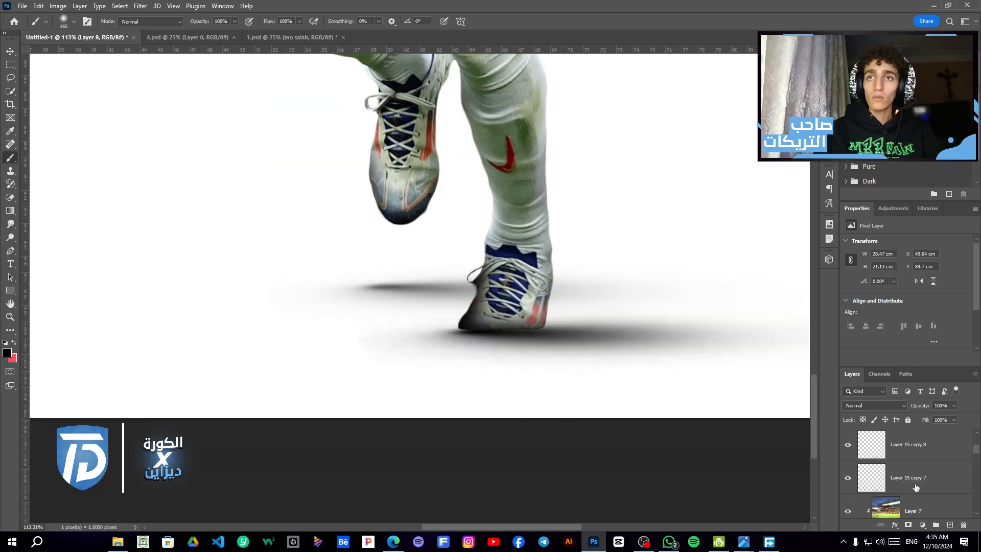
Step: Select the player cutout layer
left_click(908, 444)
scroll(627, 333, "down", 5)
left_click_drag(633, 245, 524, 247)
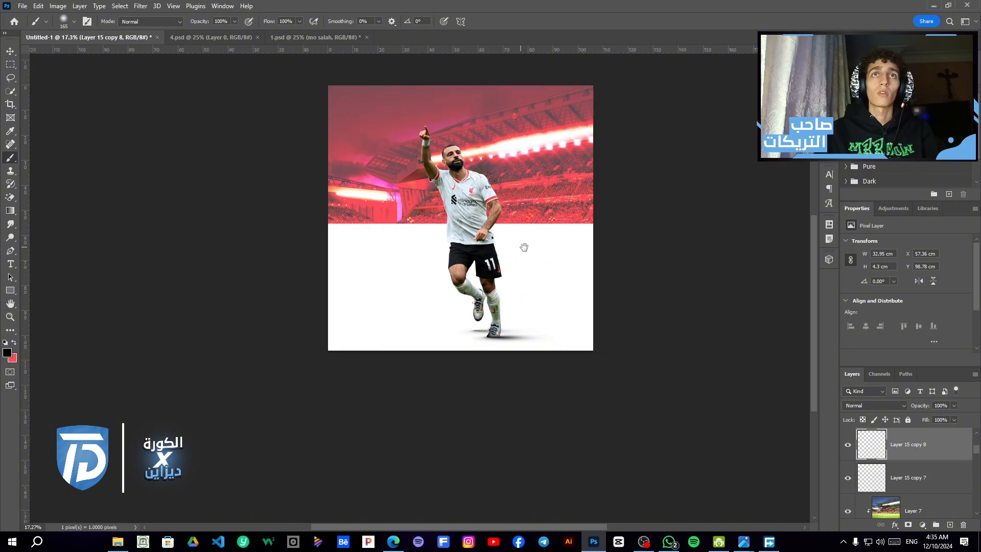
scroll(524, 246, "up", 4)
scroll(519, 346, "down", 1)
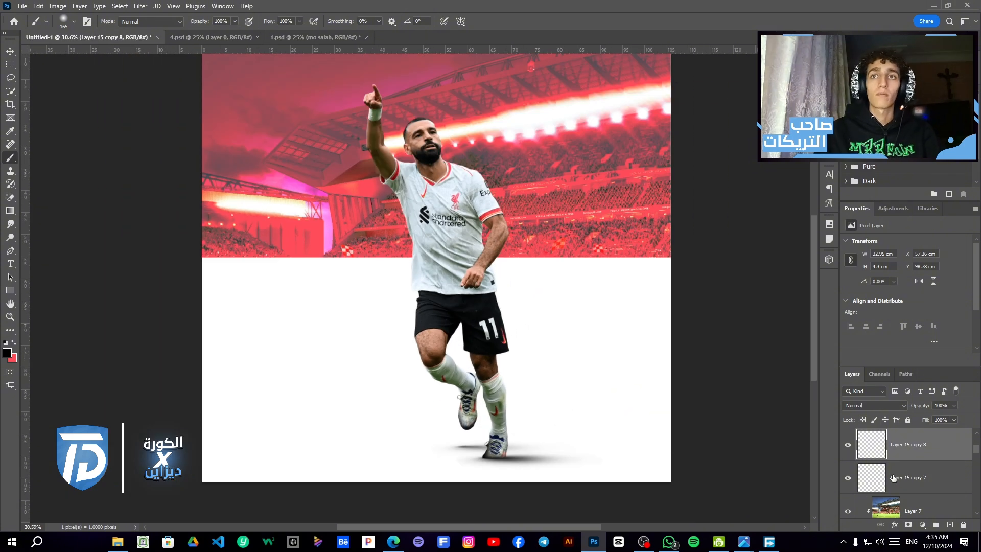
scroll(894, 477, "down", 3)
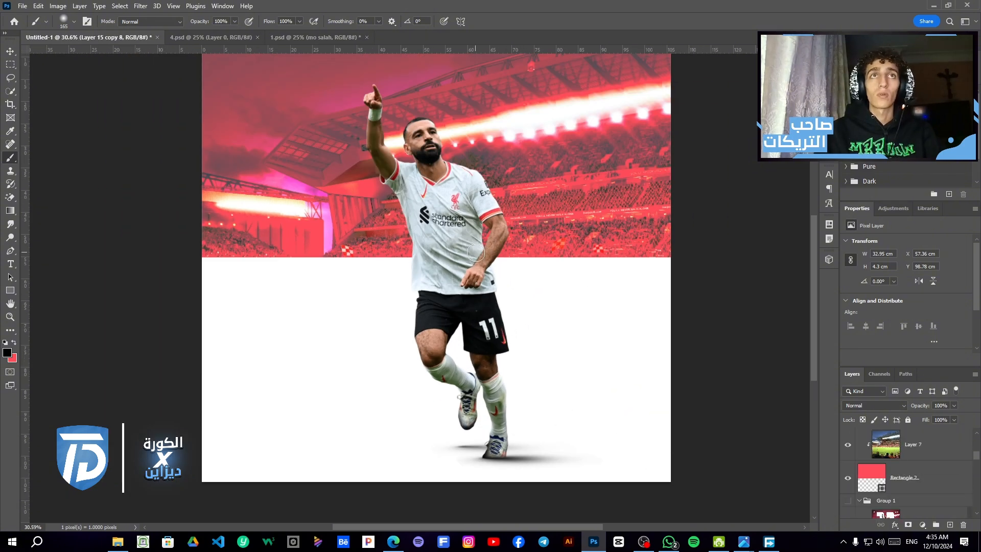
scroll(475, 252, "down", 1)
left_click(462, 228, "ctrl")
left_click(903, 524)
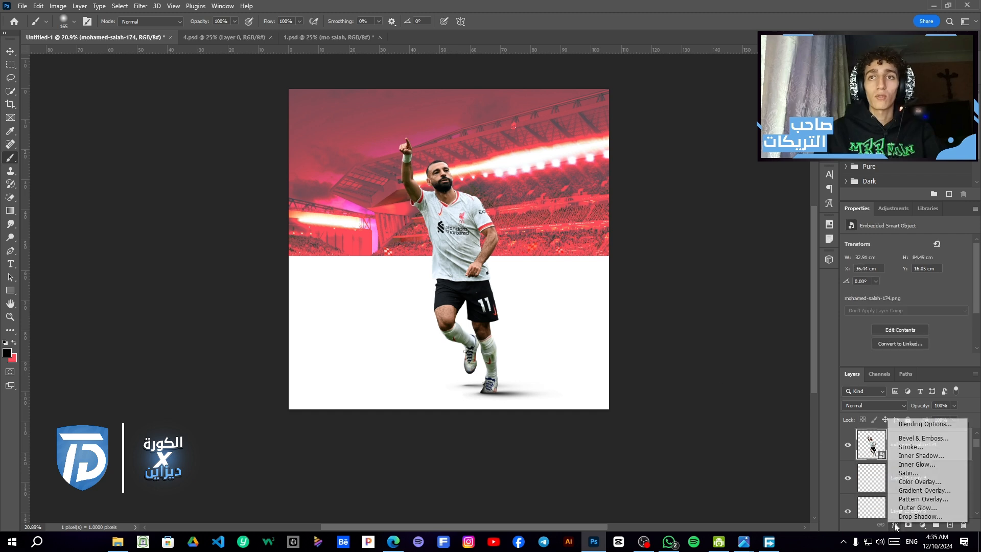
left_click(661, 364)
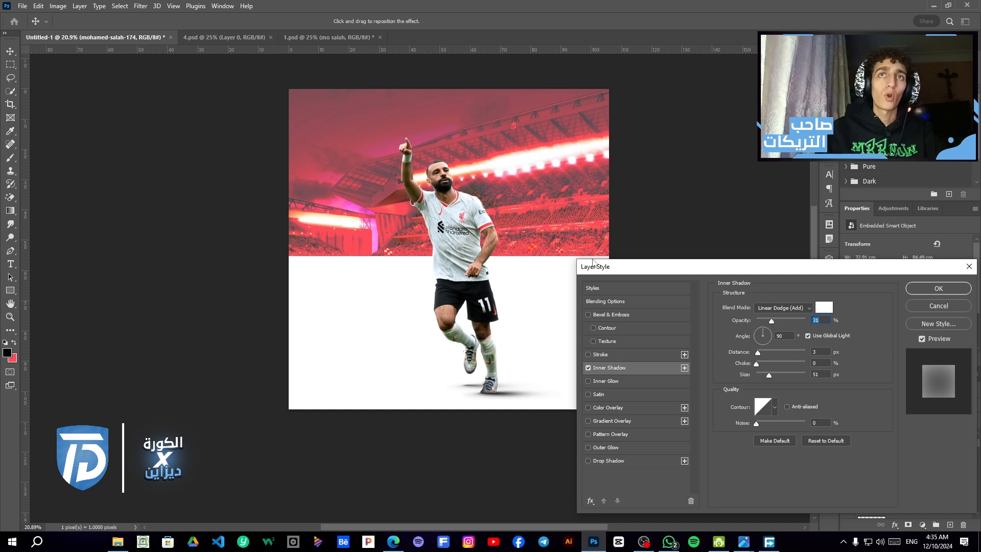
left_click(938, 305)
Step: Apply a white Linear Dodge (Add) Inner Shadow to the player at 31% opacity, 90° angle, 3 px distance and 51 px size
scroll(479, 183, "up", 5)
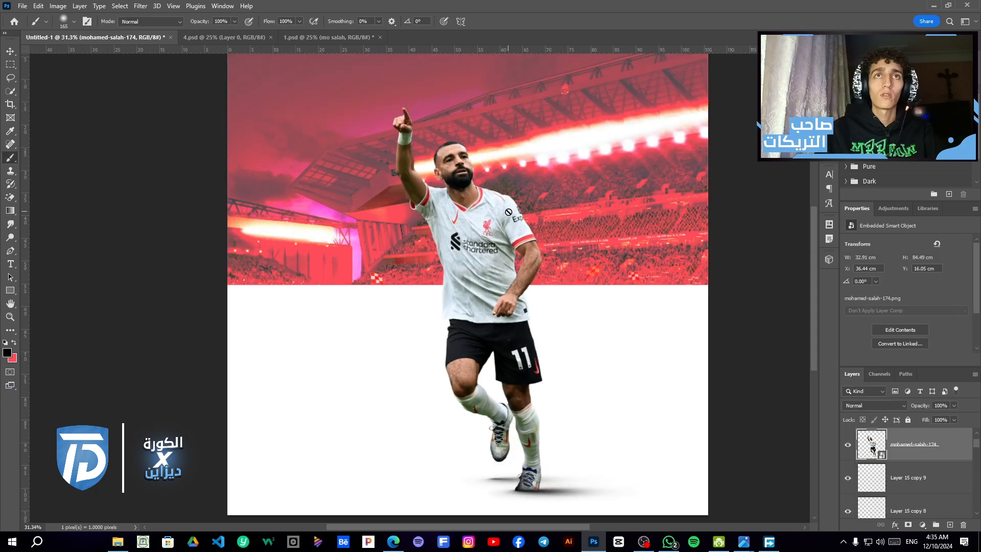
left_click(894, 525)
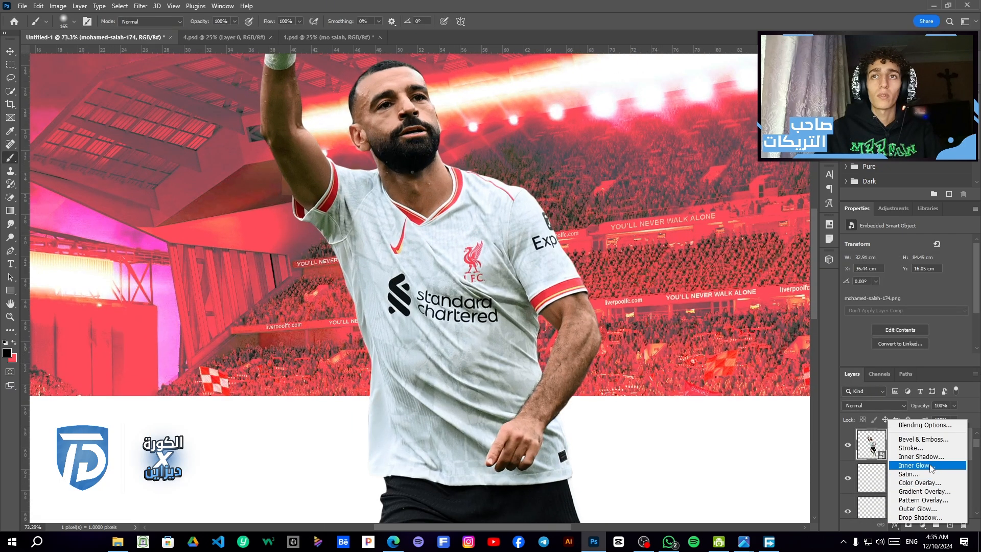
left_click(928, 457)
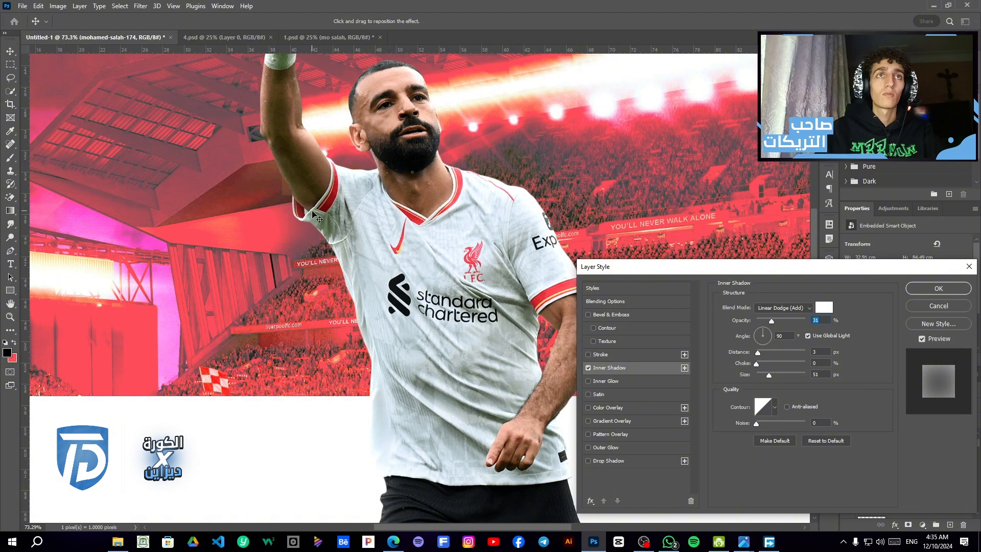
key("Return")
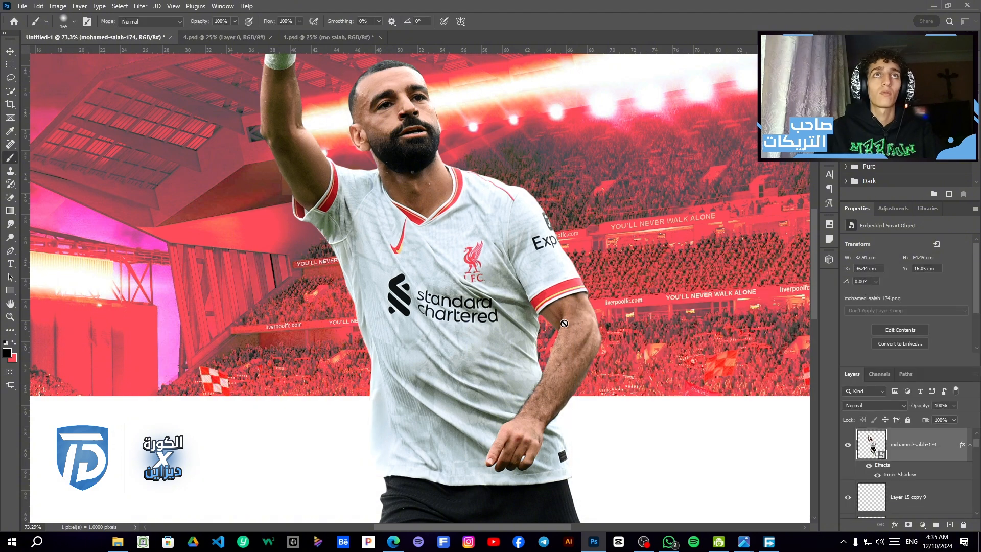
Step: Add a new layer beneath the player cutout and sample the shirt's off-white as the foreground color
scroll(560, 310, "down", 3)
key("b")
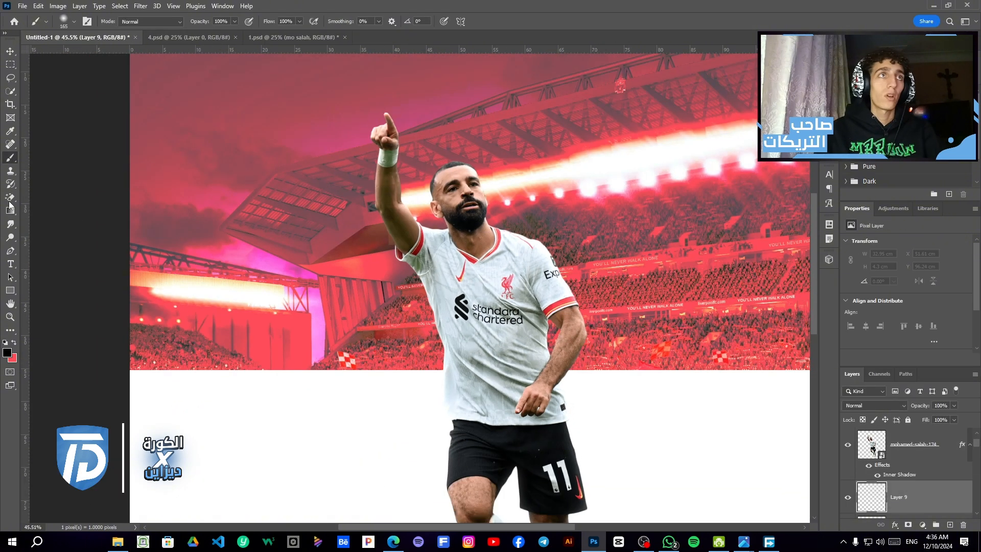
left_click(6, 352)
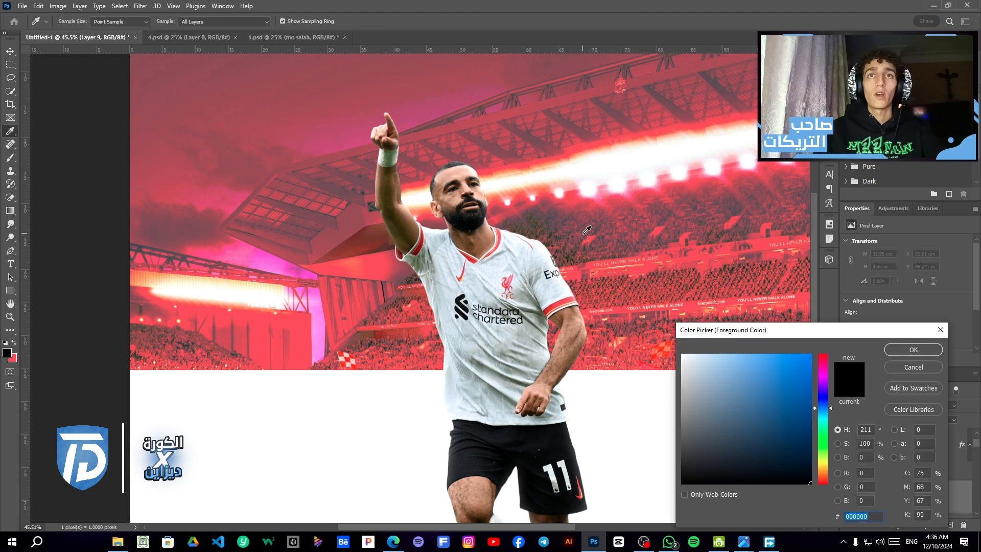
left_click(495, 259)
key("Return")
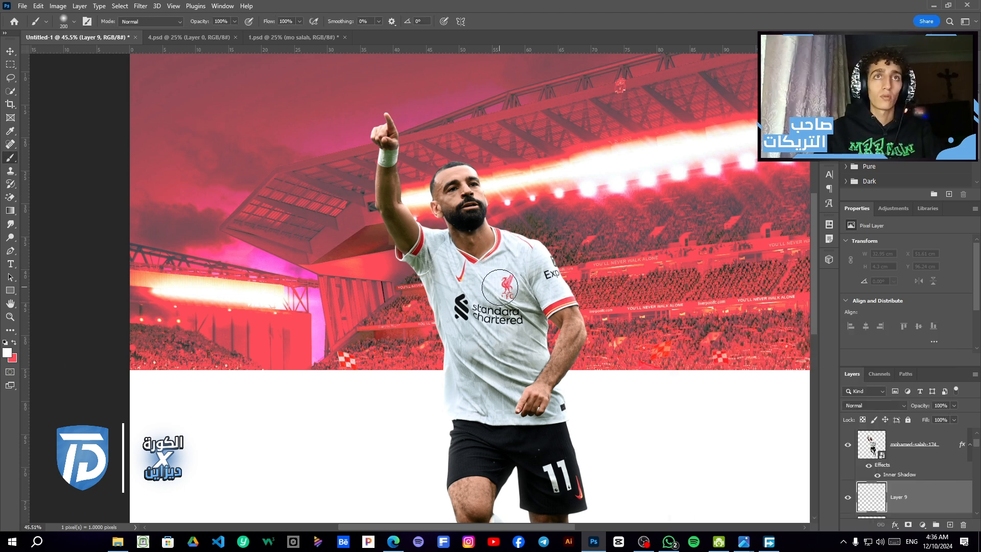
Step: Paint a soft white glow behind the player's shoulders and torso with a 700 px brush
key("bracketright")
key("bracketright")
key("bracketright")
key("bracketright")
key("bracketright")
key("bracketright")
key("bracketright")
left_click_drag(480, 290, 479, 322)
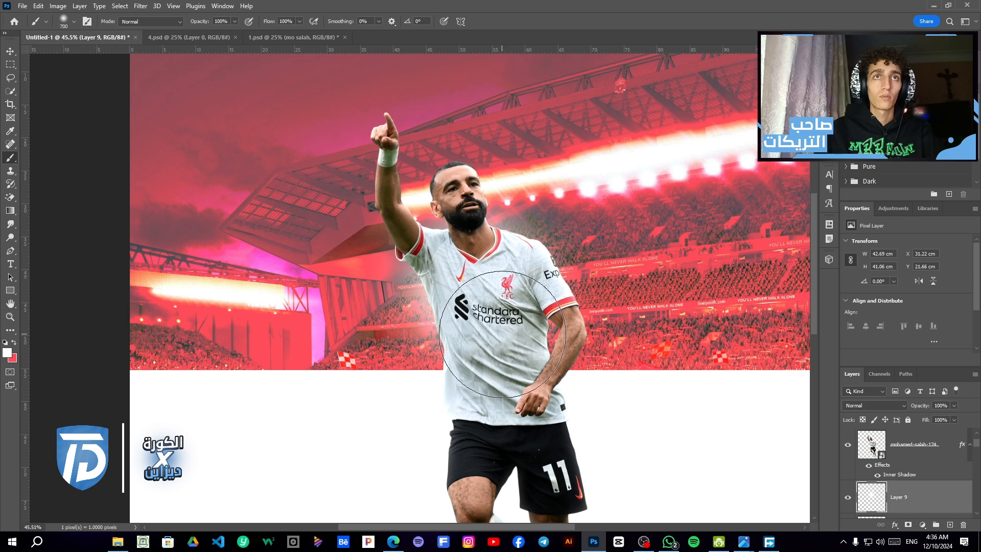
Step: Try painting a smaller white glow behind the player's head with a 200 px brush
key("bracketleft")
key("bracketleft")
key("bracketleft")
key("bracketleft")
key("bracketleft")
key("bracketleft")
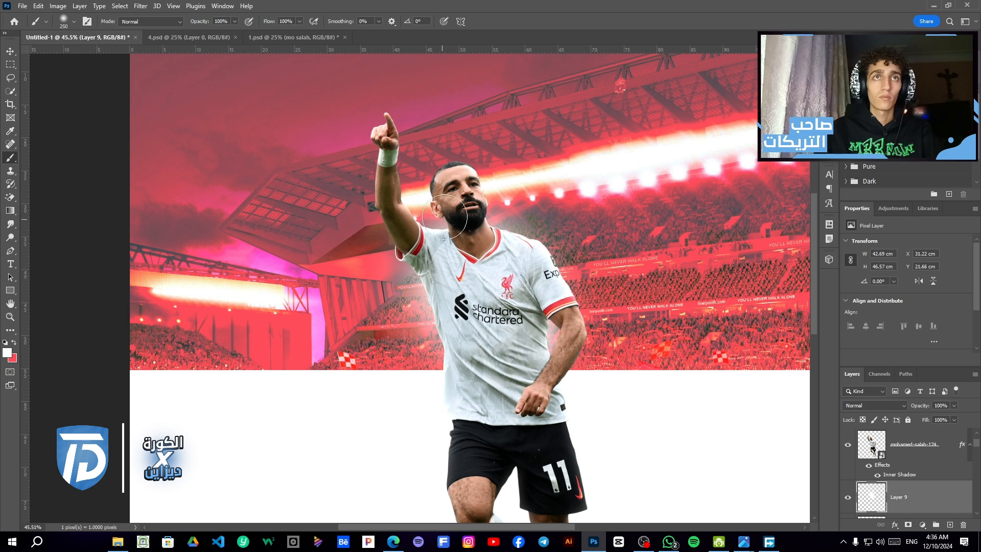
left_click_drag(454, 186, 463, 195)
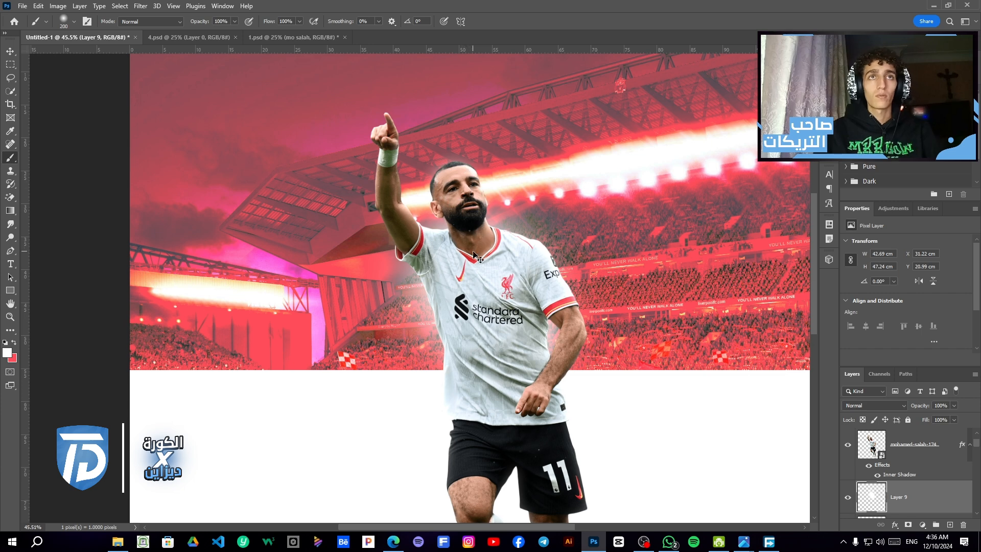
key("ctrl+z")
Step: Extend the white glow behind the player's body using a brush enlarged to between 400 and 500 px
key("bracketright")
key("bracketright")
key("bracketright")
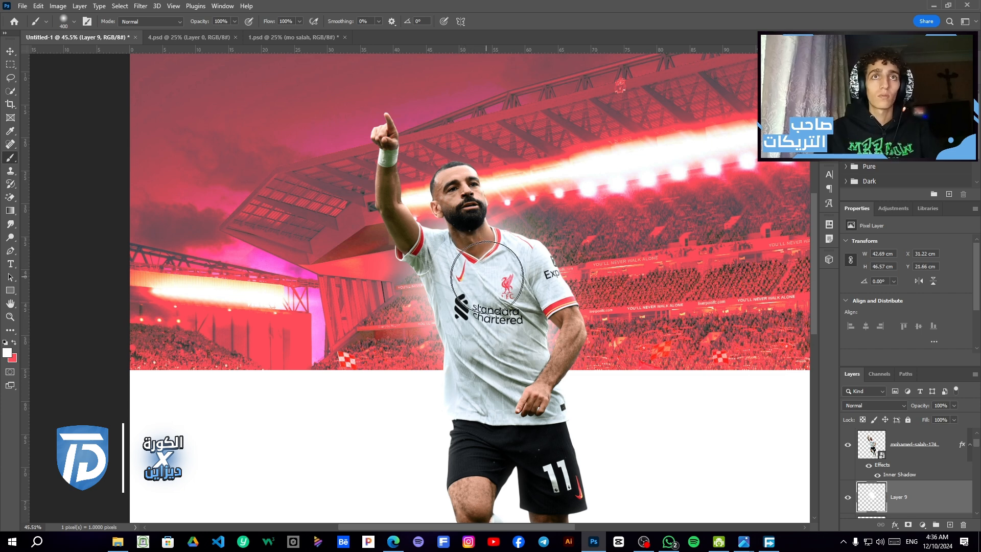
scroll(490, 286, "down", 3)
key("bracketright")
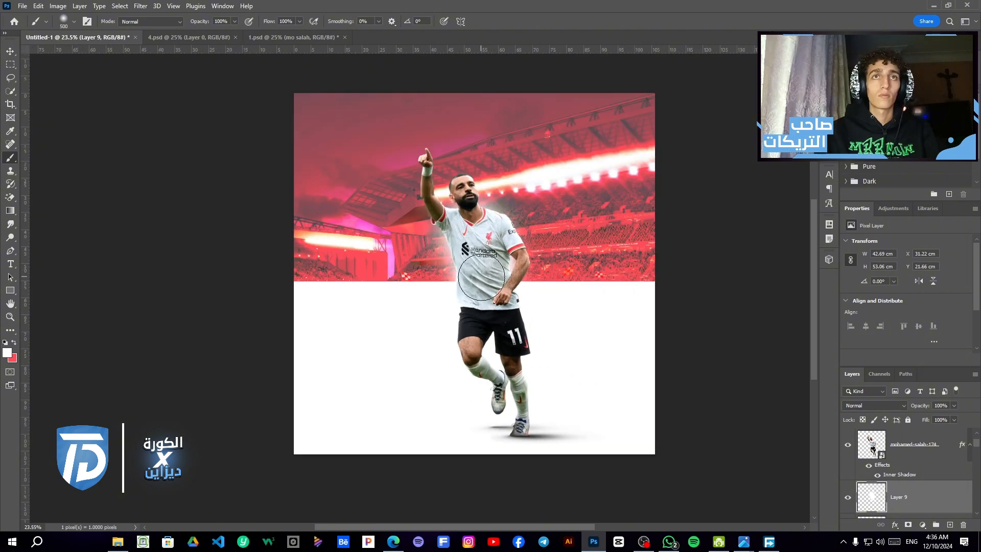
scroll(482, 280, "down", 3)
scroll(479, 200, "up", 2)
Step: Place the black MO SALAH title from Group 1 beneath the player cutout in the white lower area, and show the guides
scroll(915, 467, "down", 5)
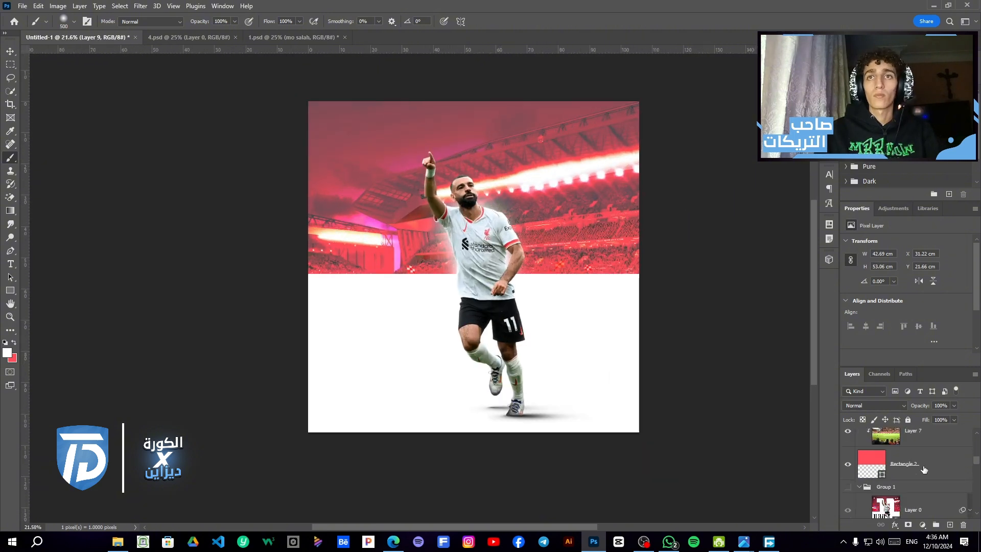
scroll(923, 469, "down", 3)
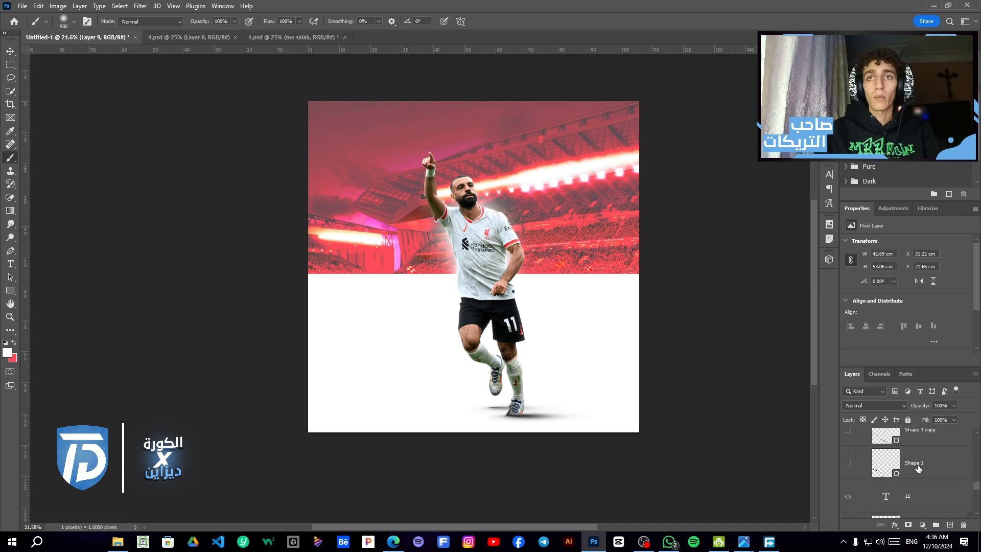
mouse_move(920, 496)
left_mouse_down()
mouse_move(917, 457)
mouse_move(917, 483)
left_mouse_up()
key("ctrl+t")
key("Return")
key("b")
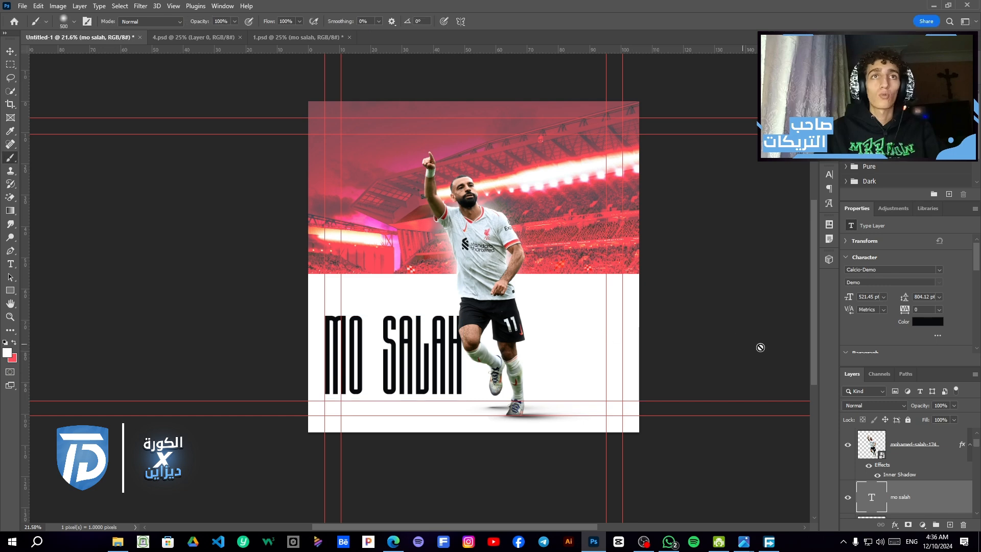
Step: Bring the white Liverpool crest and Premier League logo out of Group 1 and place them in the poster's upper corners
left_click(11, 51)
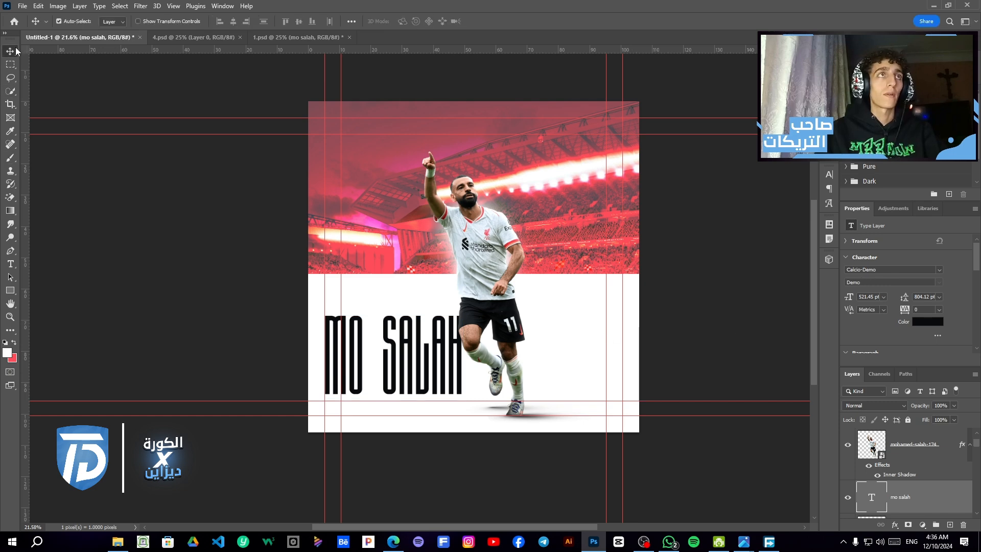
scroll(673, 329, "down", 2)
scroll(673, 329, "up", 3)
scroll(673, 328, "down", 2)
scroll(917, 475, "down", 5)
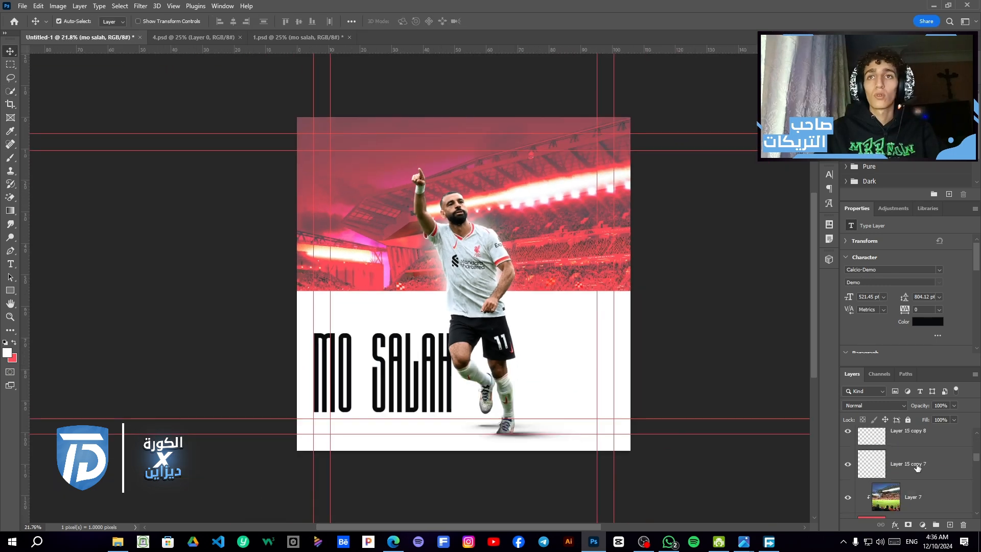
scroll(919, 480, "up", 3)
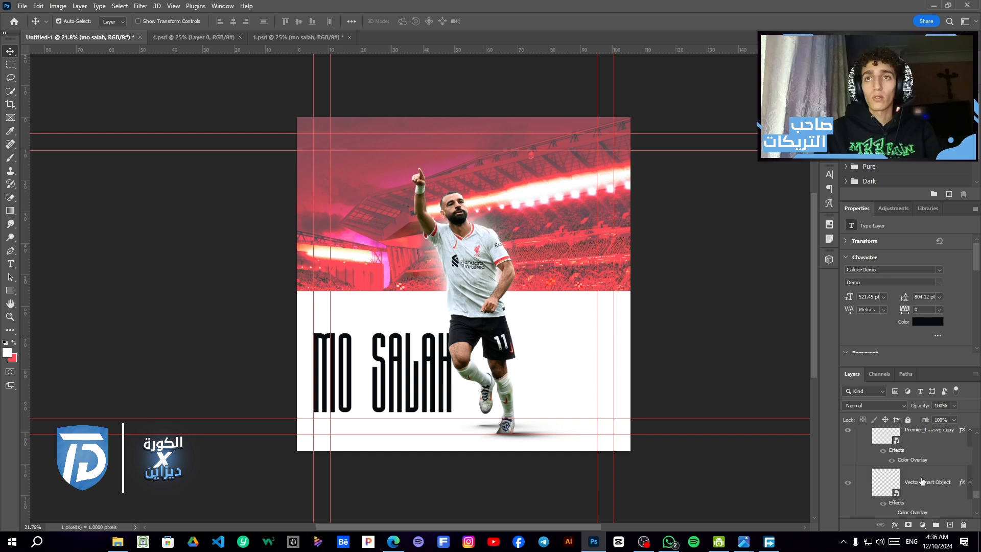
left_click(917, 479)
scroll(914, 480, "down", 3)
scroll(915, 478, "up", 5)
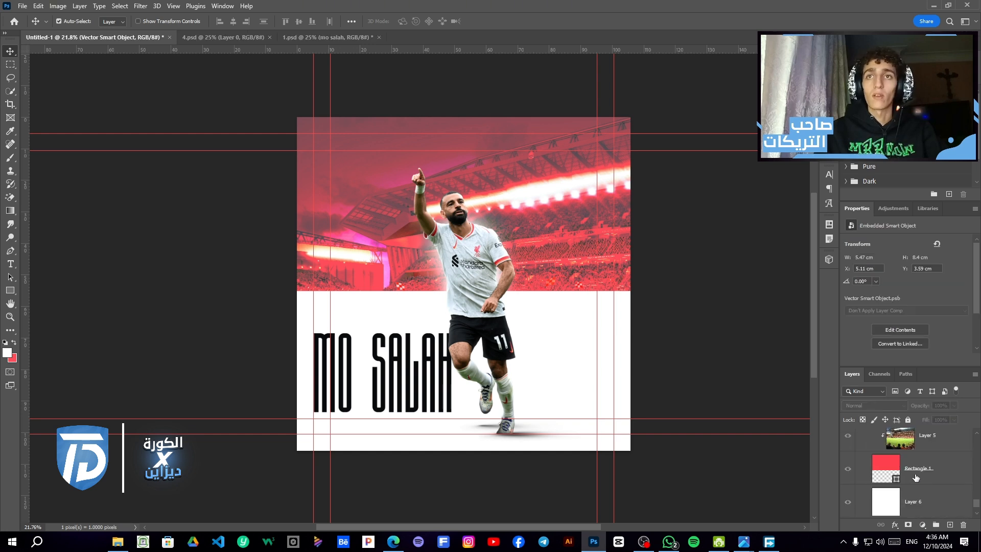
scroll(328, 135, "up", 3)
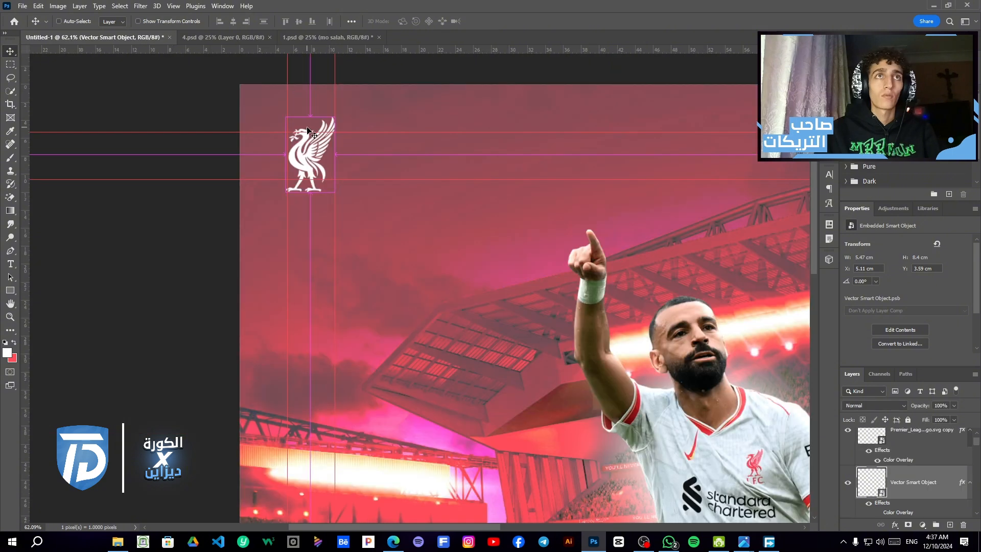
Step: Scale the Liverpool crest down to 4.8 × 7.34 cm, keeping it between the vertical guides
key("ctrl+t")
left_click_drag(310, 115, 309, 124)
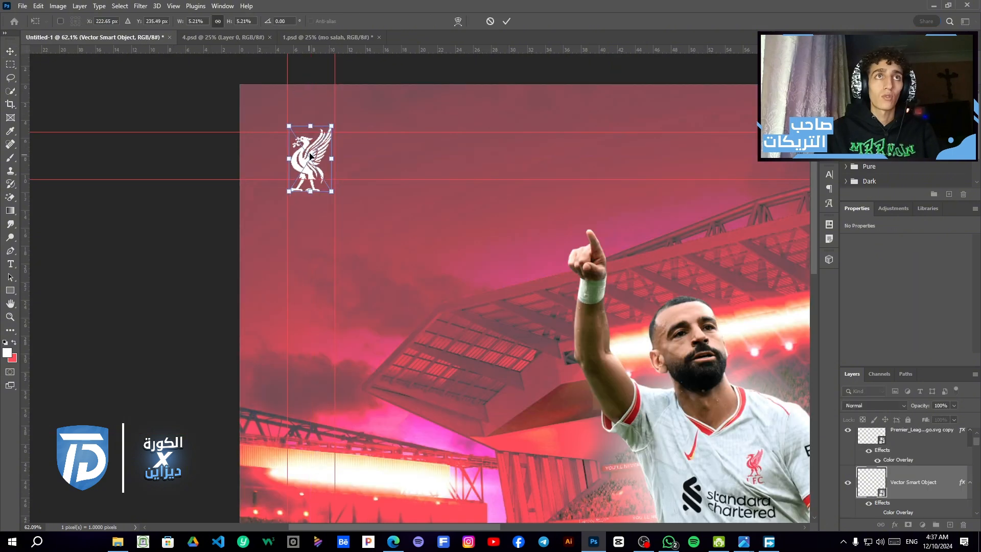
key("Return")
scroll(150, 153, "down", 3)
Step: Add the text "11" at 206.72 pt above the MO SALAH title, beside the player
scroll(903, 469, "down", 5)
scroll(903, 469, "down", 2)
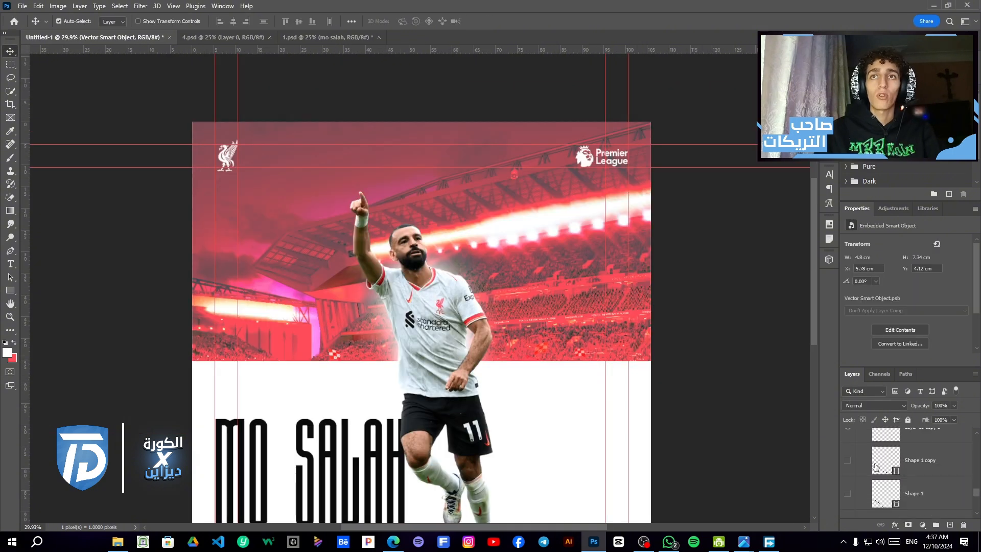
key("t")
scroll(358, 372, "down", 1)
scroll(358, 372, "up", 1)
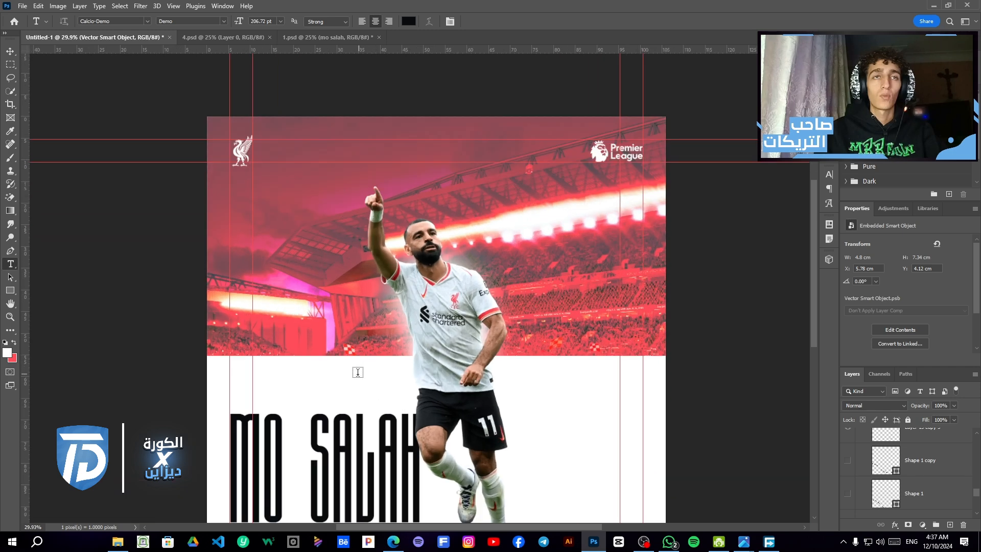
left_click(343, 349)
type("11")
key("ctrl+Return")
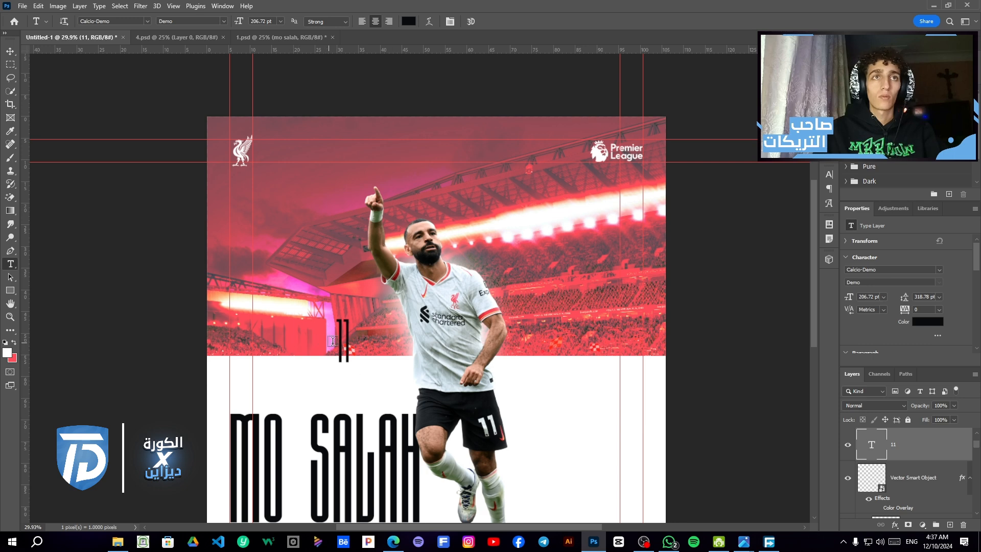
Step: Change the font of the "11" text to Conthrax SemiBold
double_click(343, 340)
left_click(938, 270)
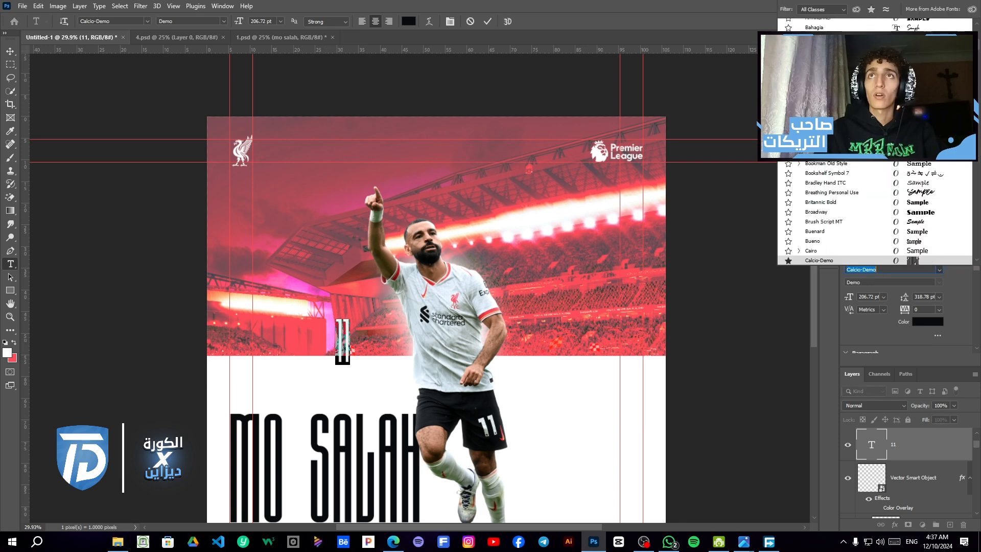
scroll(868, 102, "up", 10)
key("Return")
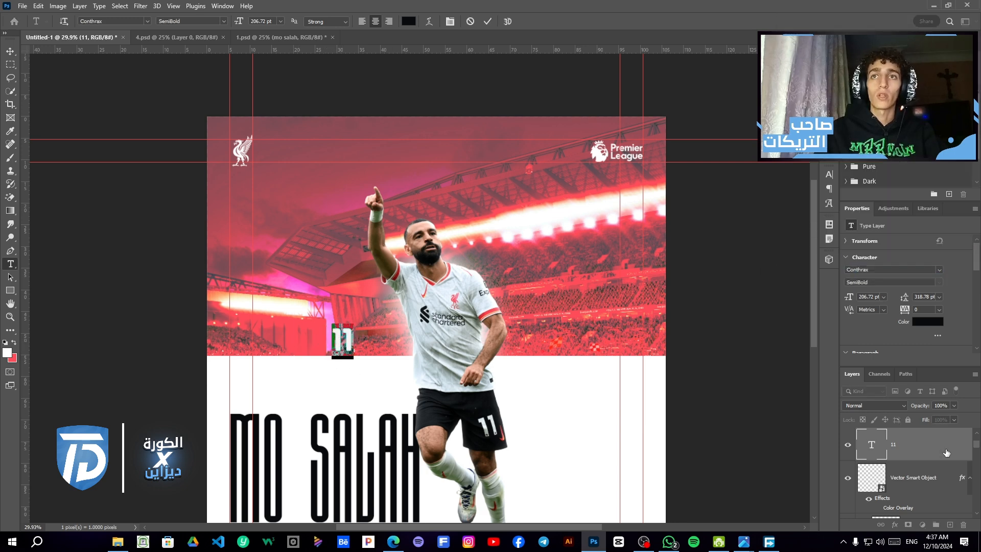
Step: Commit the "11" text and change its color to white (ffffff)
key("ctrl+Return")
key("ctrl+t")
key("Return")
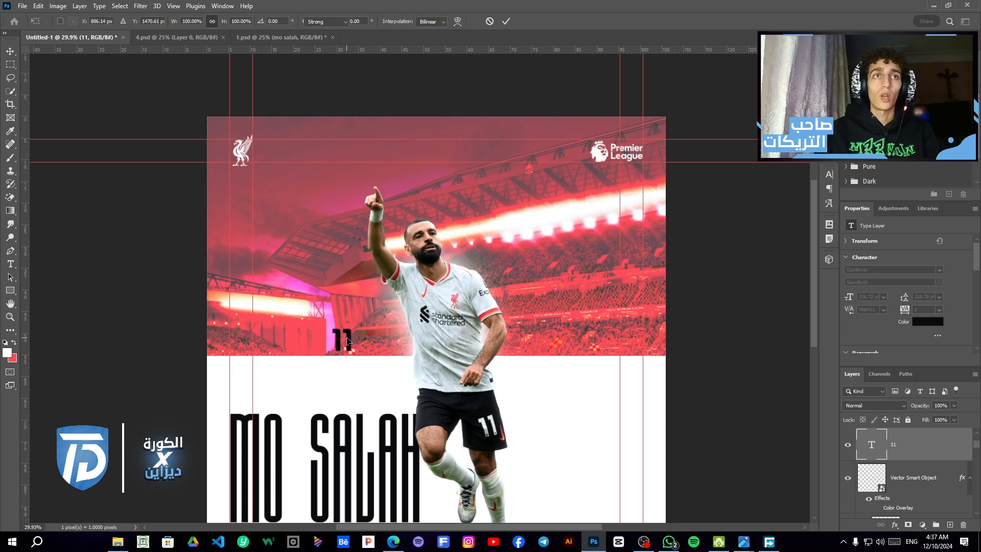
double_click(343, 340)
left_click(927, 322)
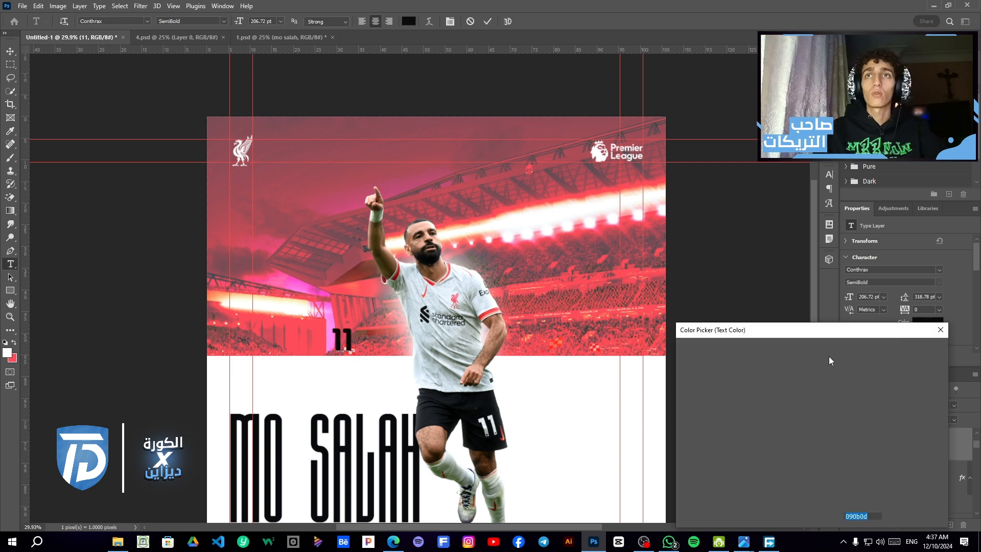
left_click(911, 349)
key("ctrl+Return")
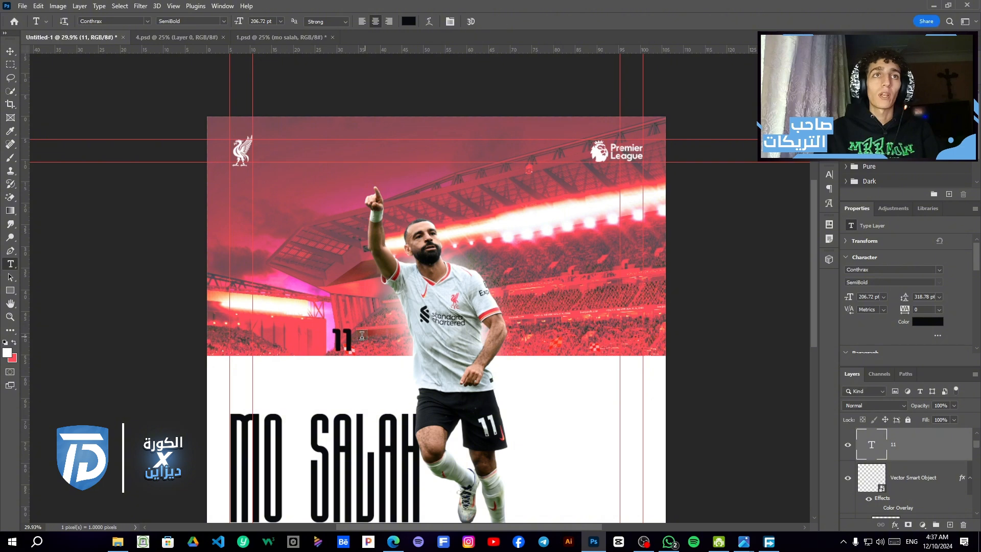
double_click(347, 341)
left_click(928, 321)
left_click(687, 354)
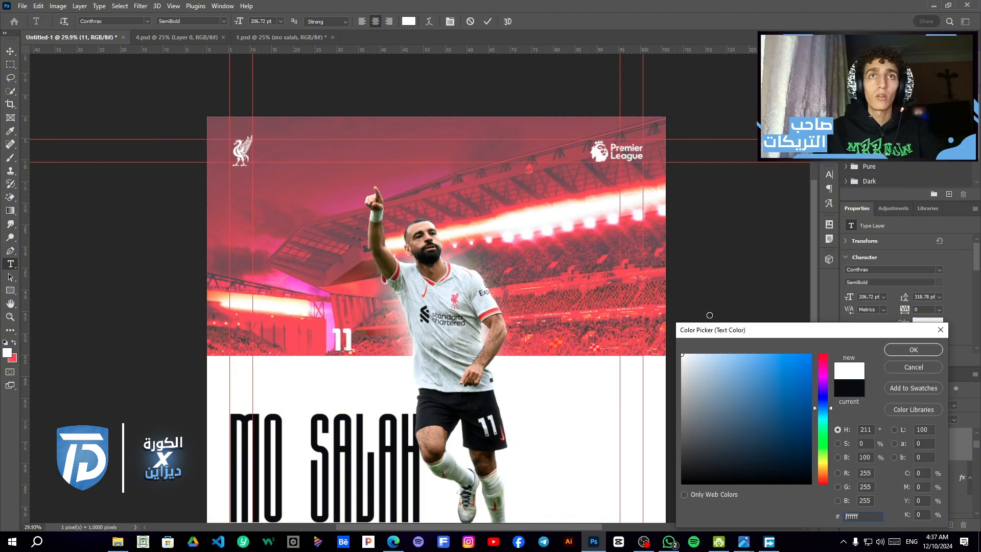
left_click(911, 349)
key("ctrl+Return")
Step: Scale the "11" text up to 2735.31 pt so the digits tower around the player across the stadium backdrop
key("ctrl+t")
left_click_drag(355, 341, 466, 325)
key("Return")
Step: Move the "11" text layer directly above Layer 7, behind the player and the MO SALAH title
scroll(467, 314, "down", 3)
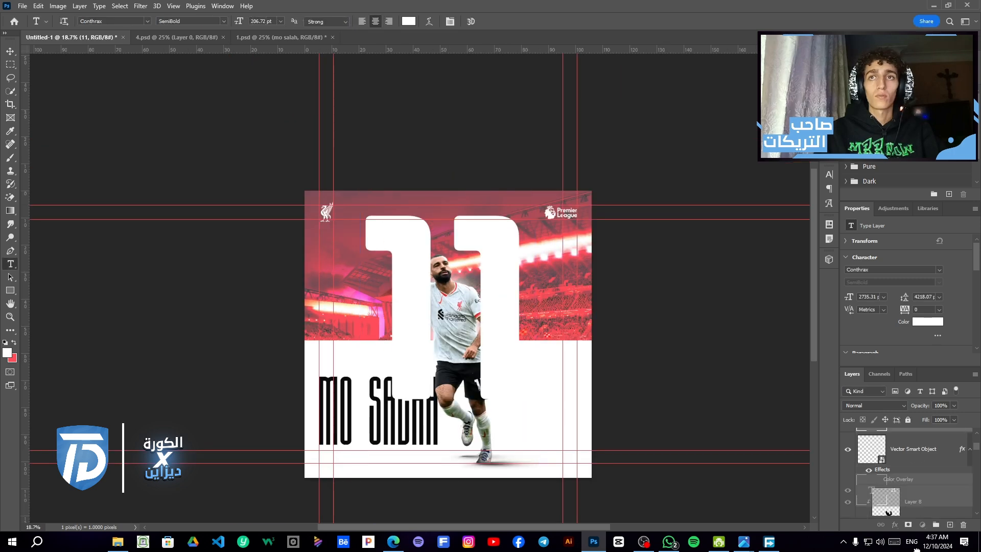
scroll(889, 460, "down", 2)
scroll(889, 459, "up", 3)
scroll(471, 302, "up", 3)
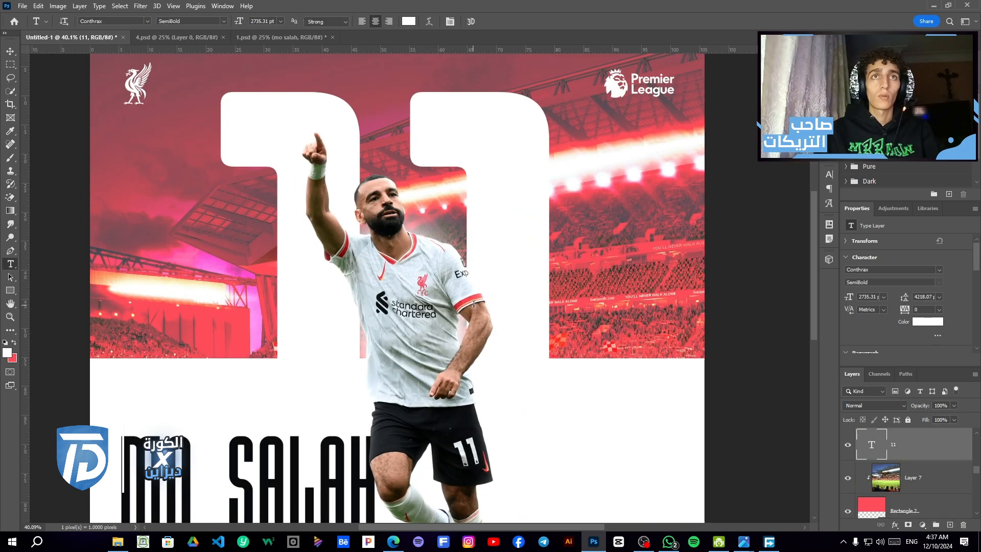
scroll(471, 301, "down", 2)
scroll(471, 304, "up", 2)
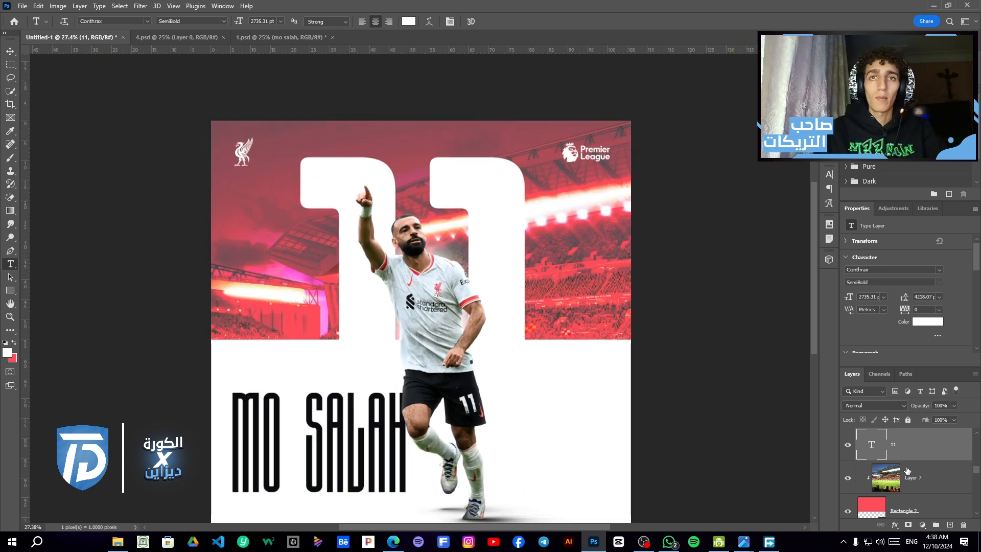
Step: Select the Layer 0 smart object inside Group 1
scroll(906, 470, "down", 5)
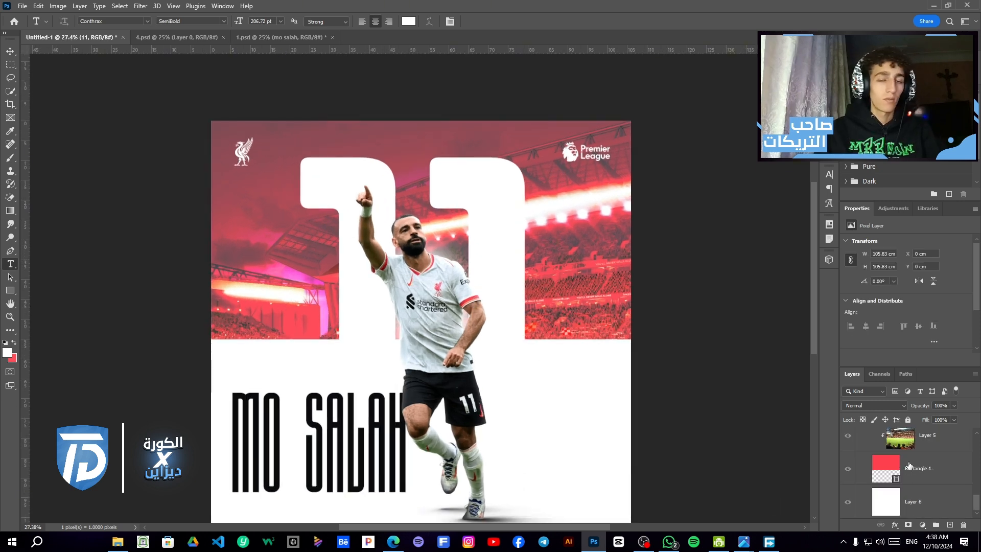
scroll(908, 456, "up", 10)
scroll(908, 456, "down", 5)
left_click(912, 501)
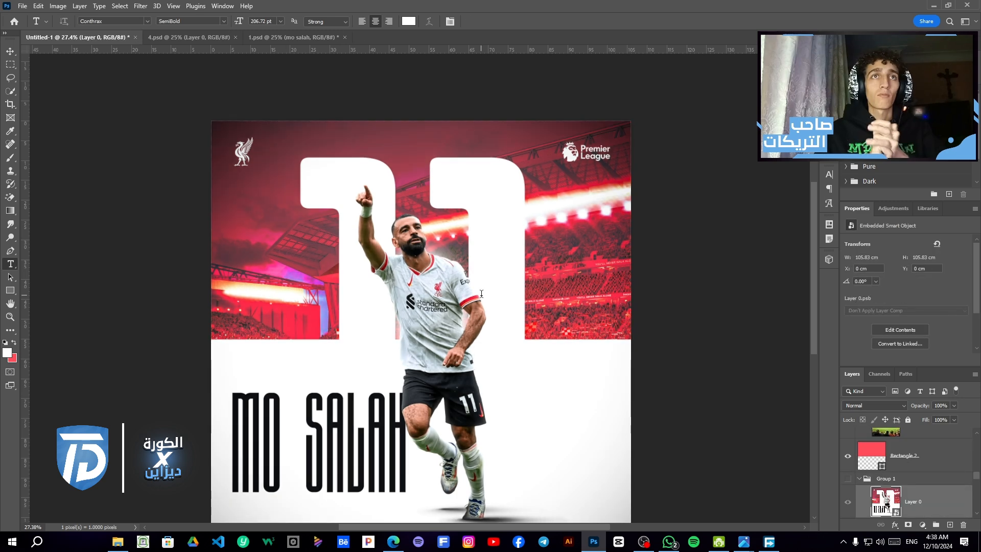
Step: Examine the poster's vignette, color grading, large number 11, title and player shadow at different magnifications
scroll(478, 428, "down", 2)
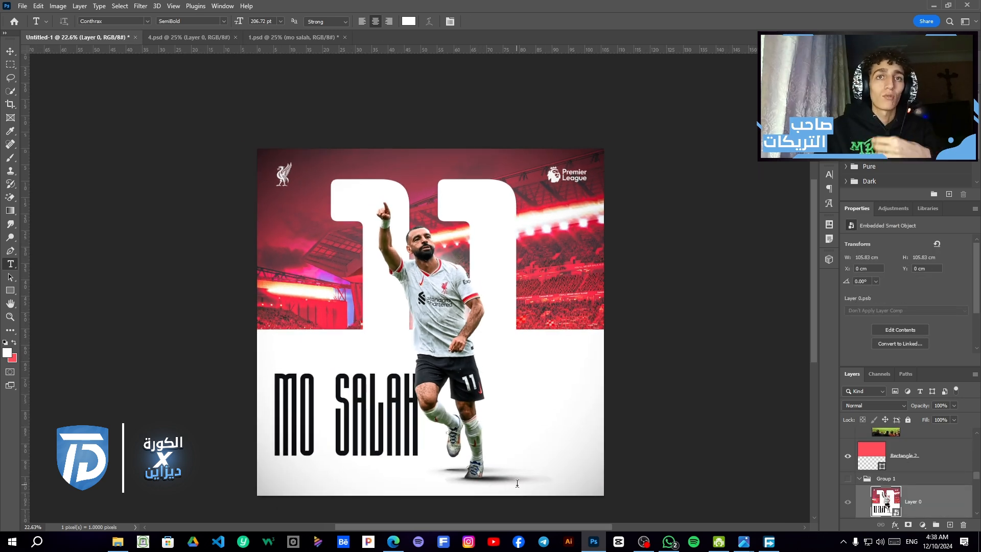
scroll(506, 481, "up", 4)
scroll(511, 478, "down", 3)
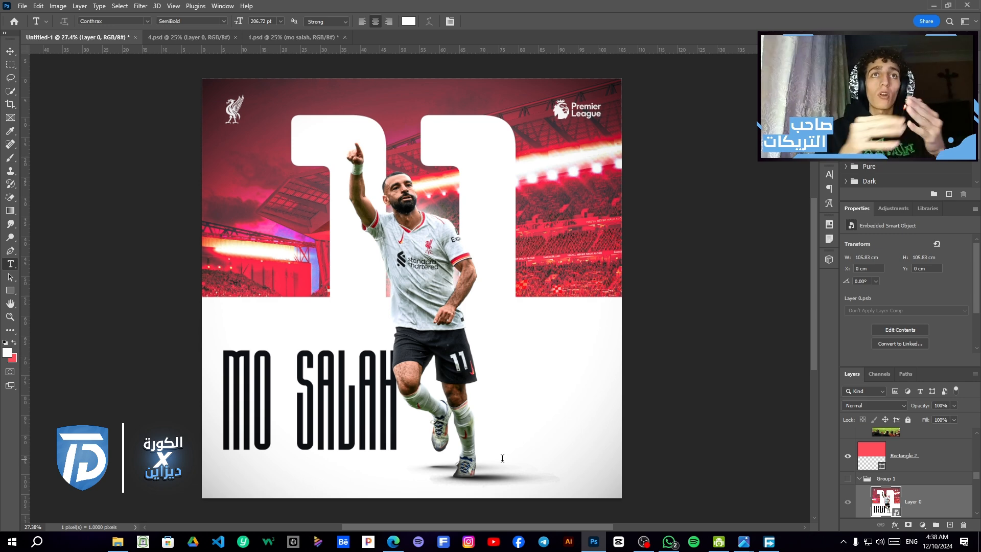
scroll(488, 296, "up", 3)
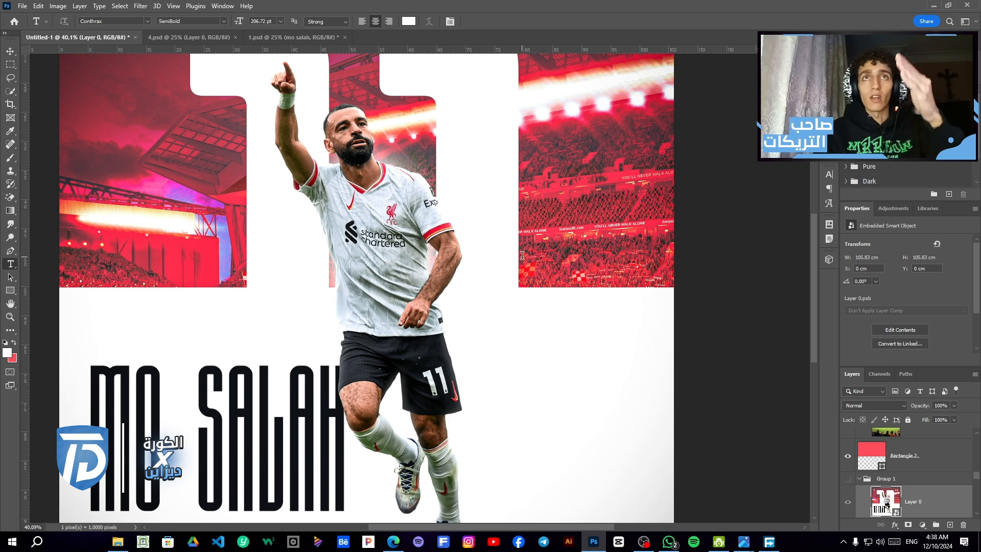
scroll(522, 255, "down", 3)
scroll(543, 220, "up", 2)
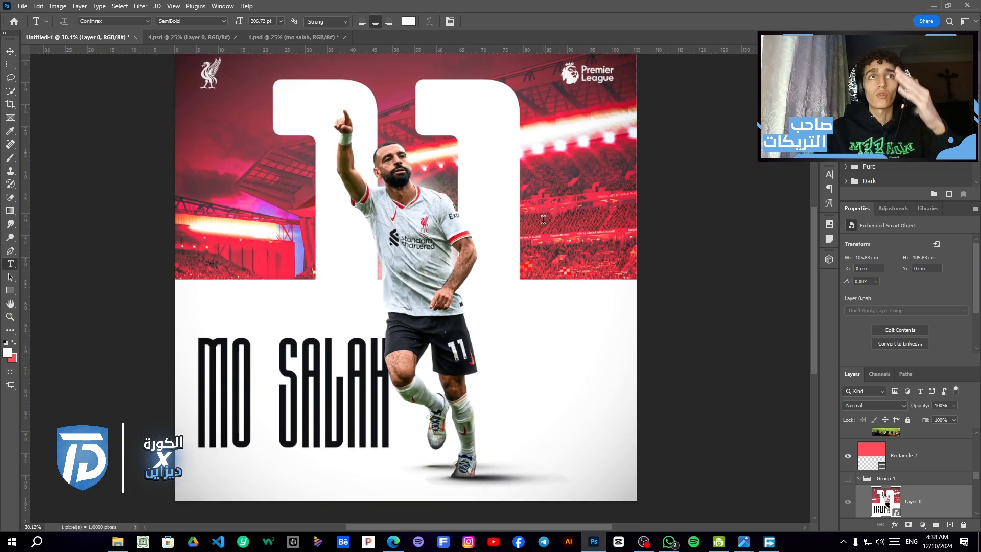
scroll(543, 220, "down", 1)
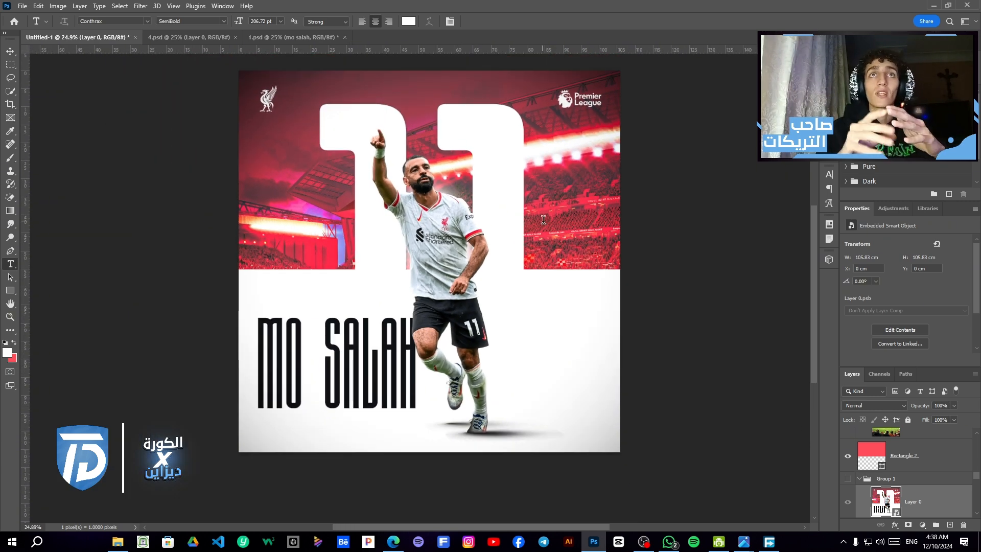